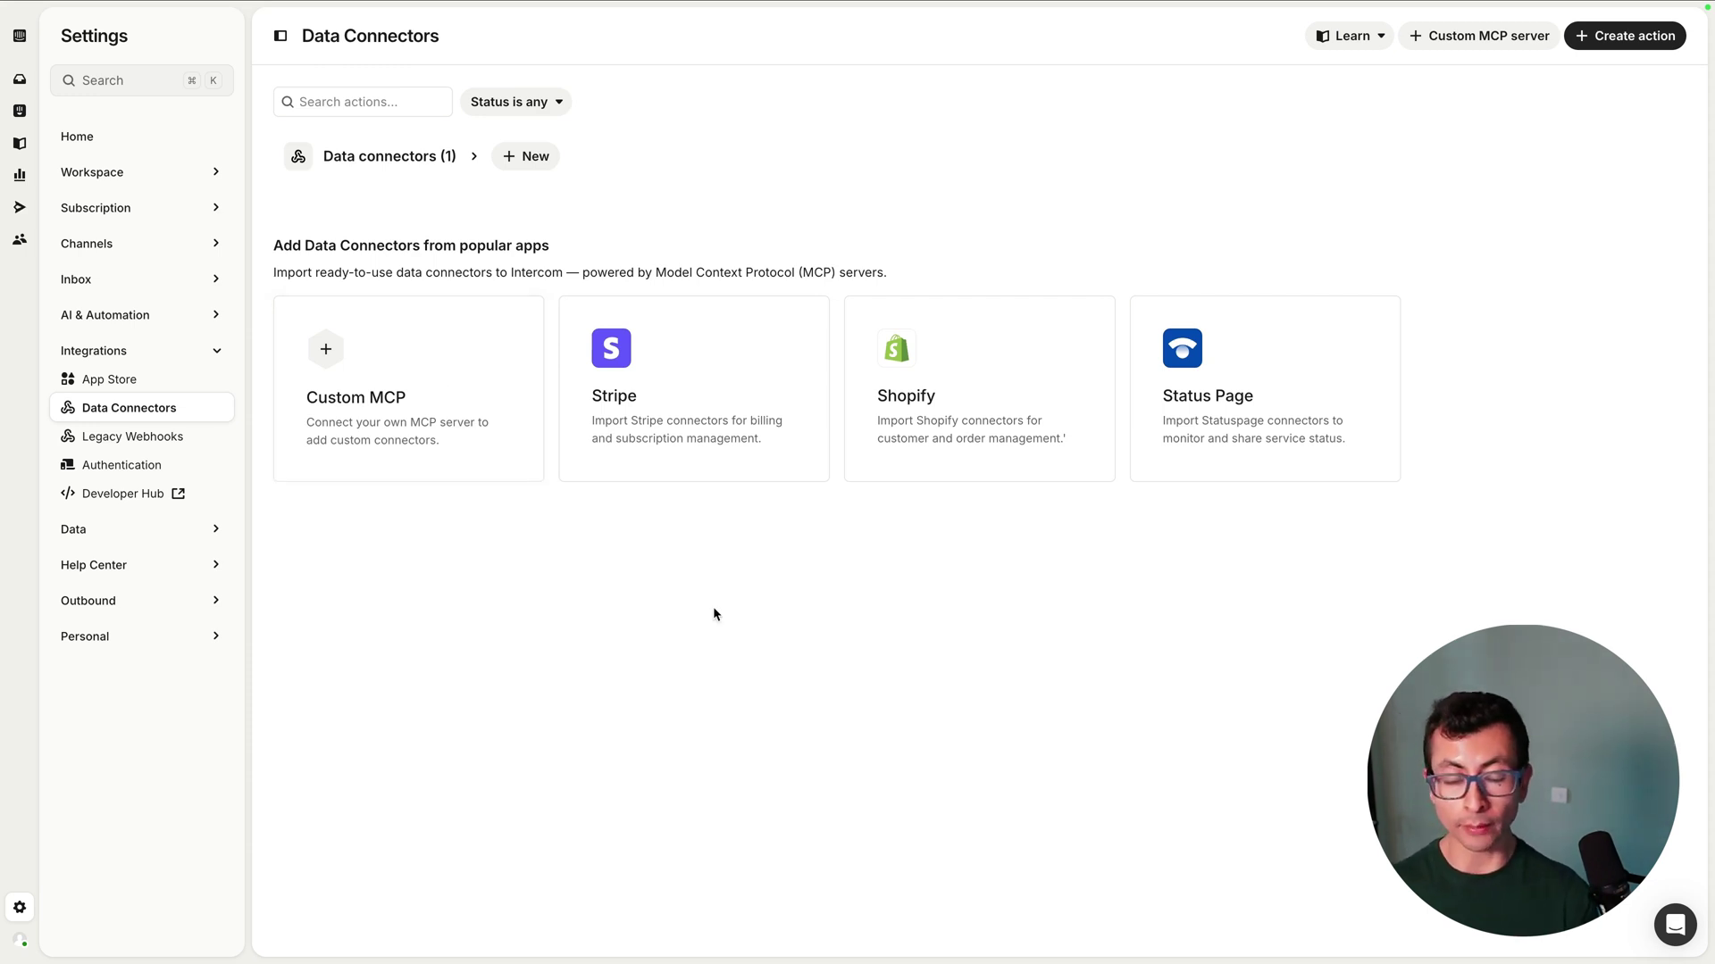
Connect a Stripe account to Intercom using the pasted Stripe test API key.
left_click(712, 418)
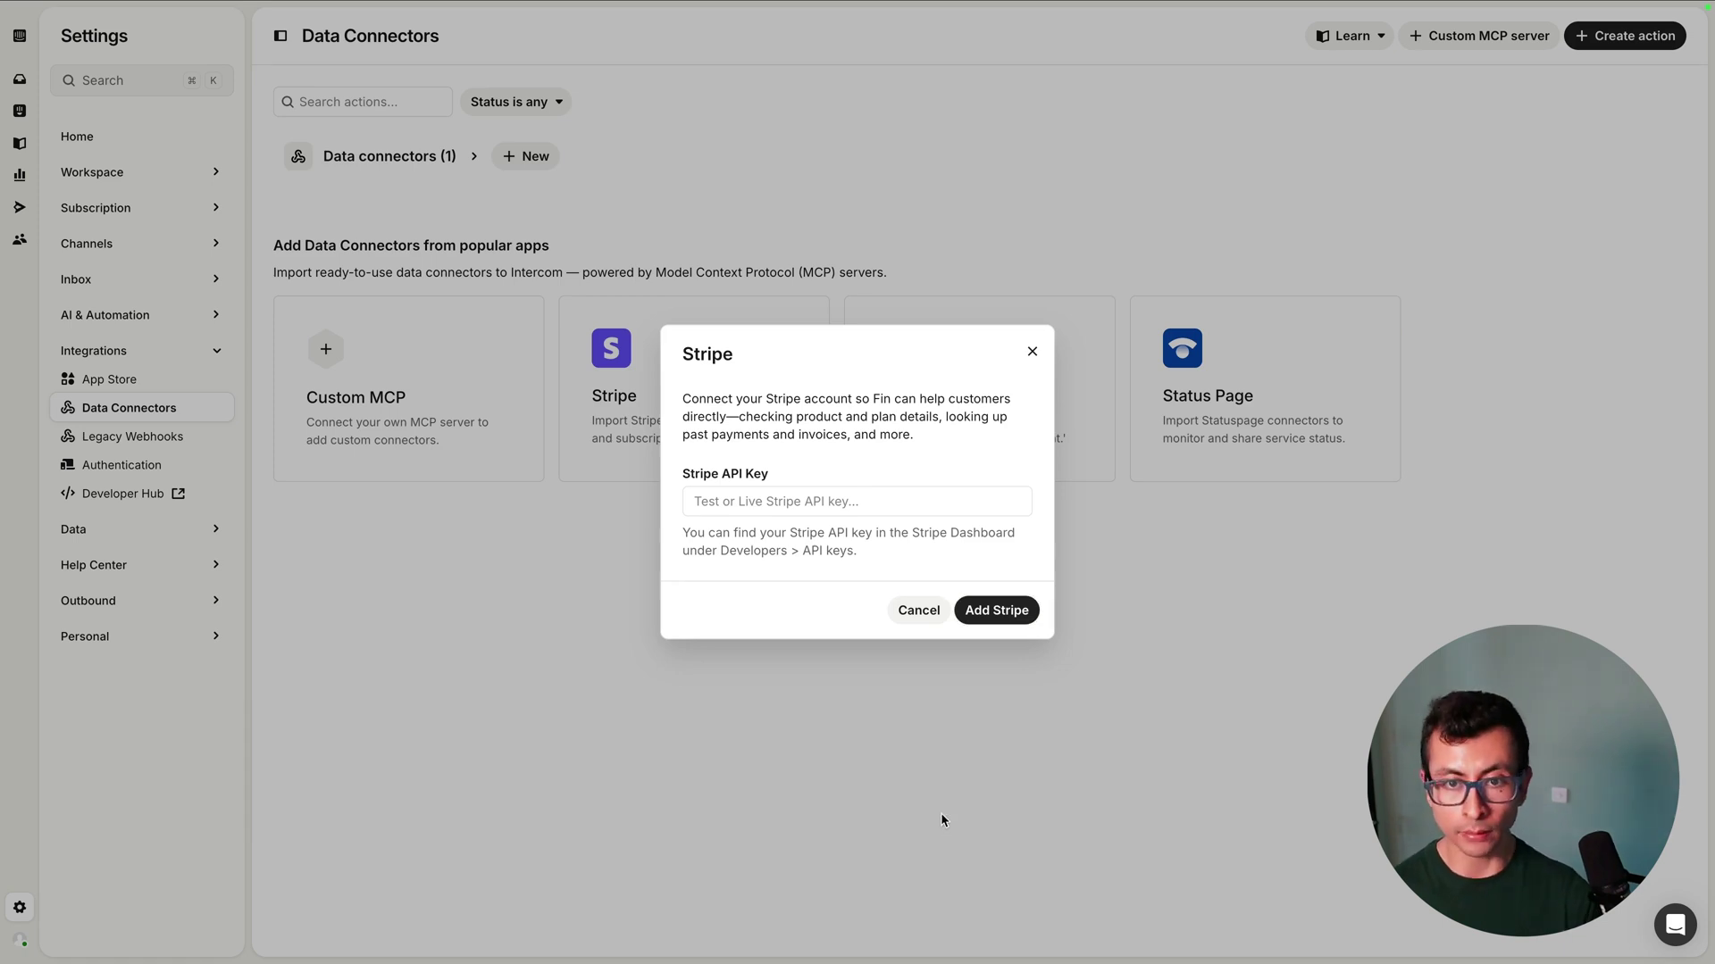
left_click(843, 497)
key("super+v")
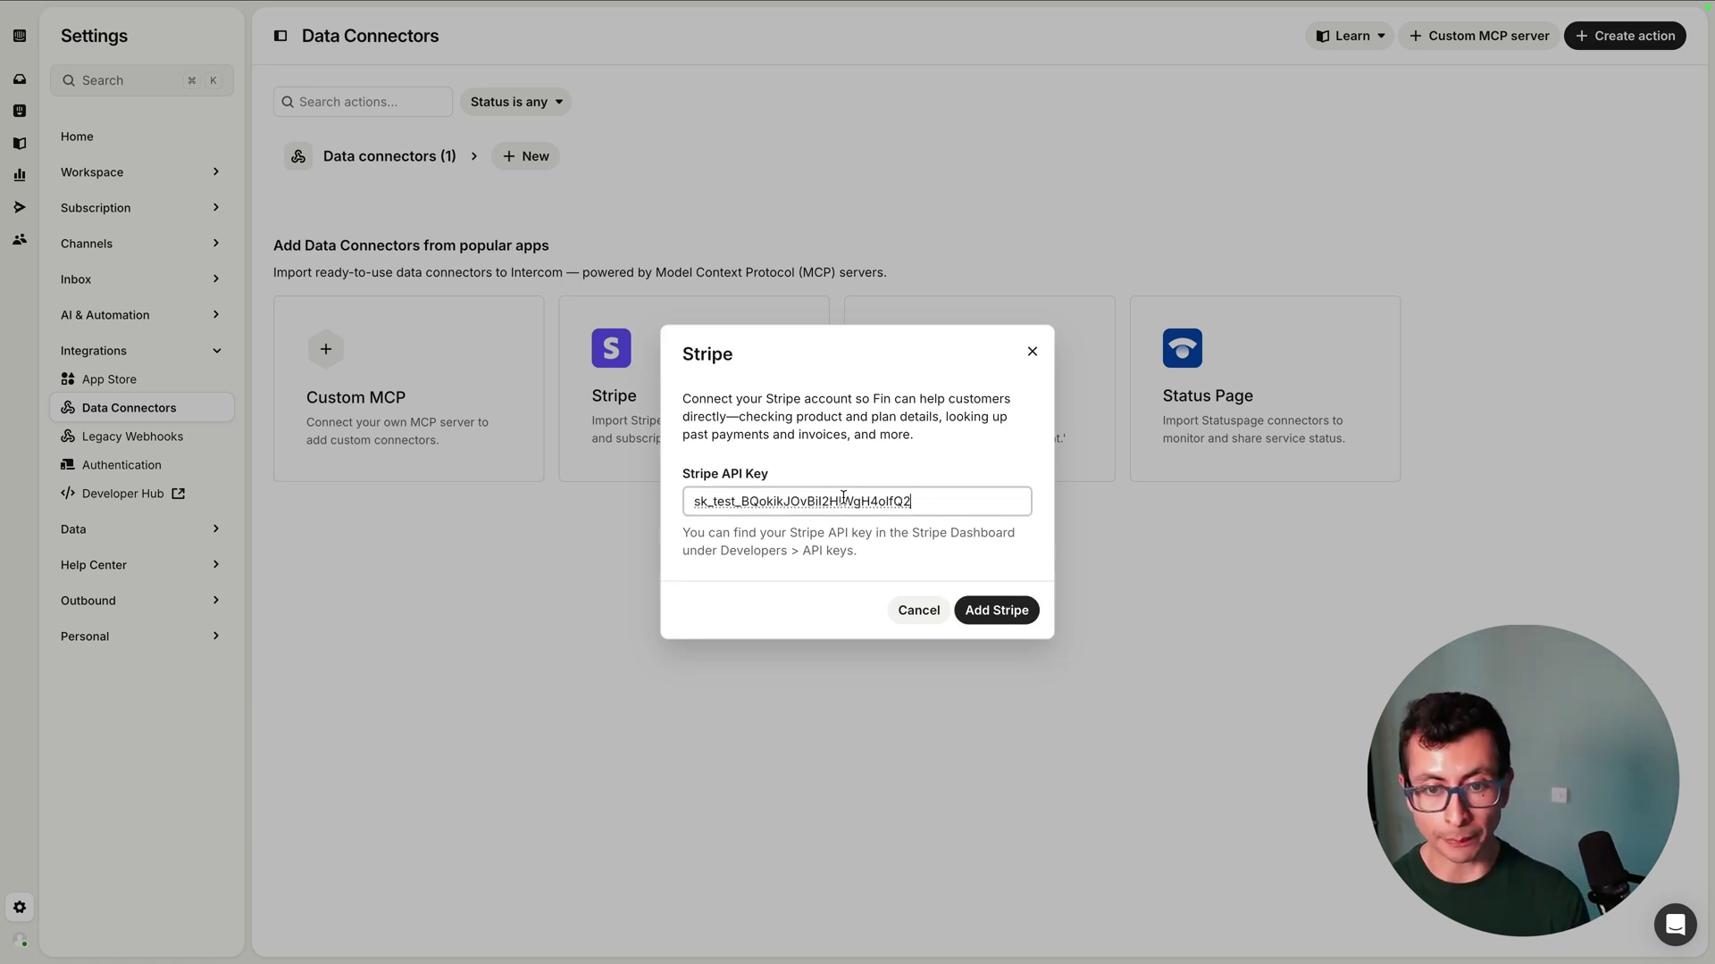
left_click(1022, 611)
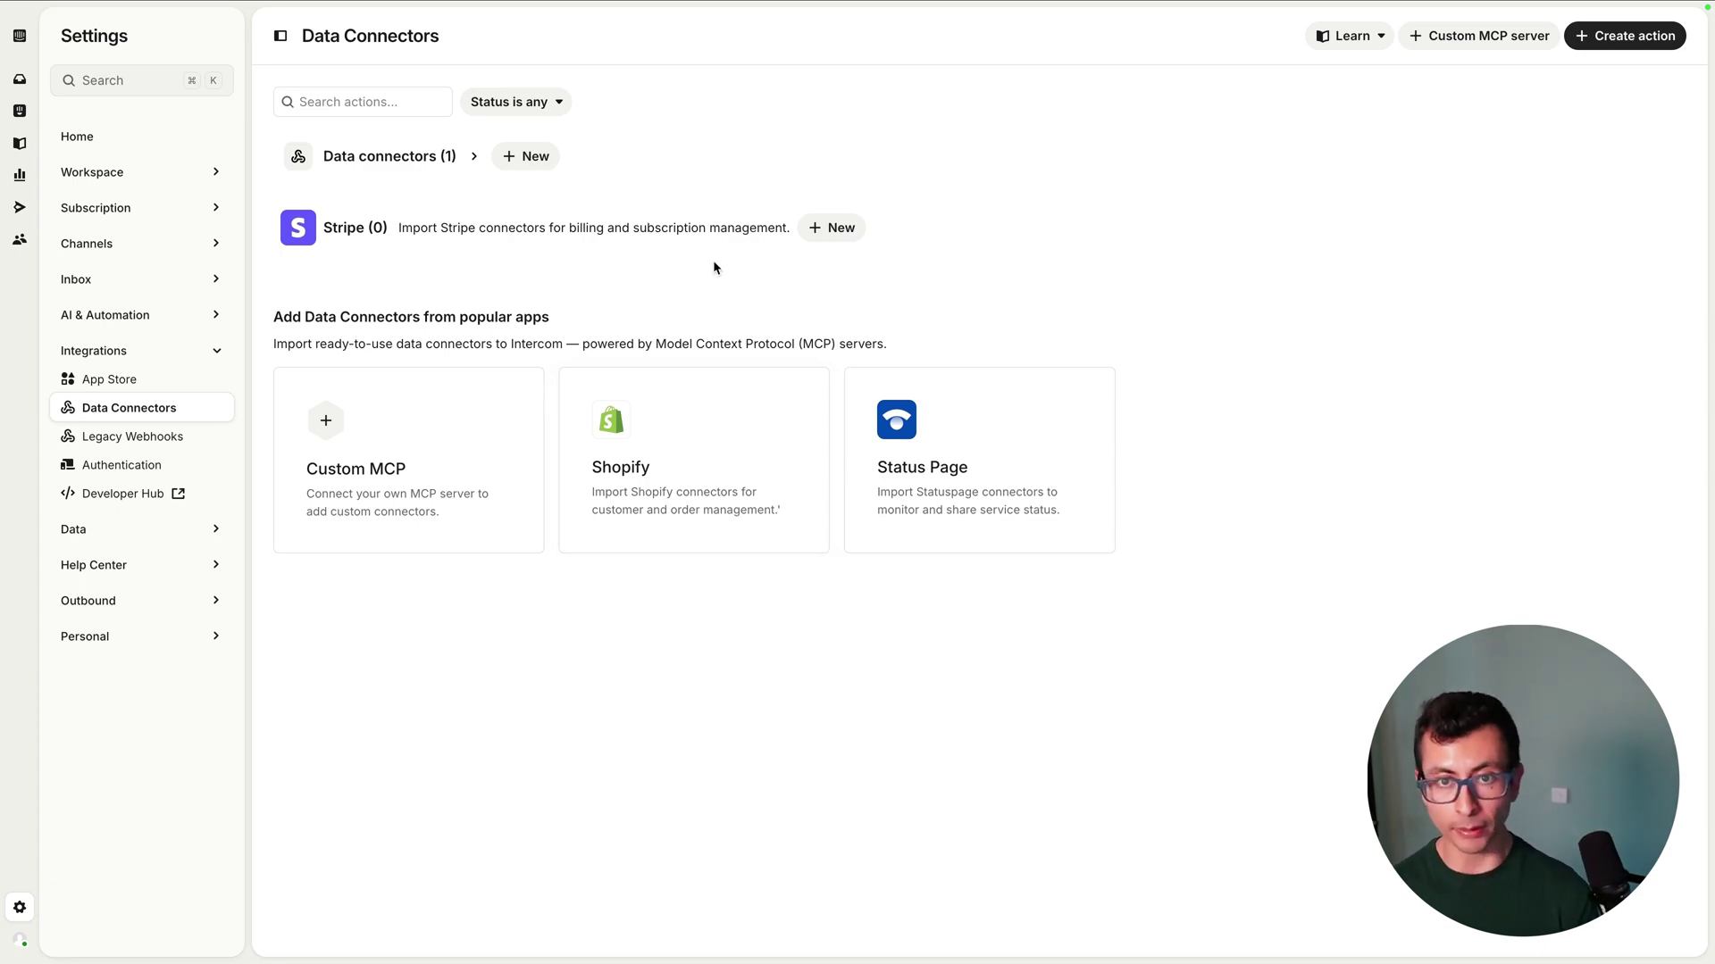
Add the Stripe tools List Products, List Prices and Create Payment Link as actions.
left_click(831, 227)
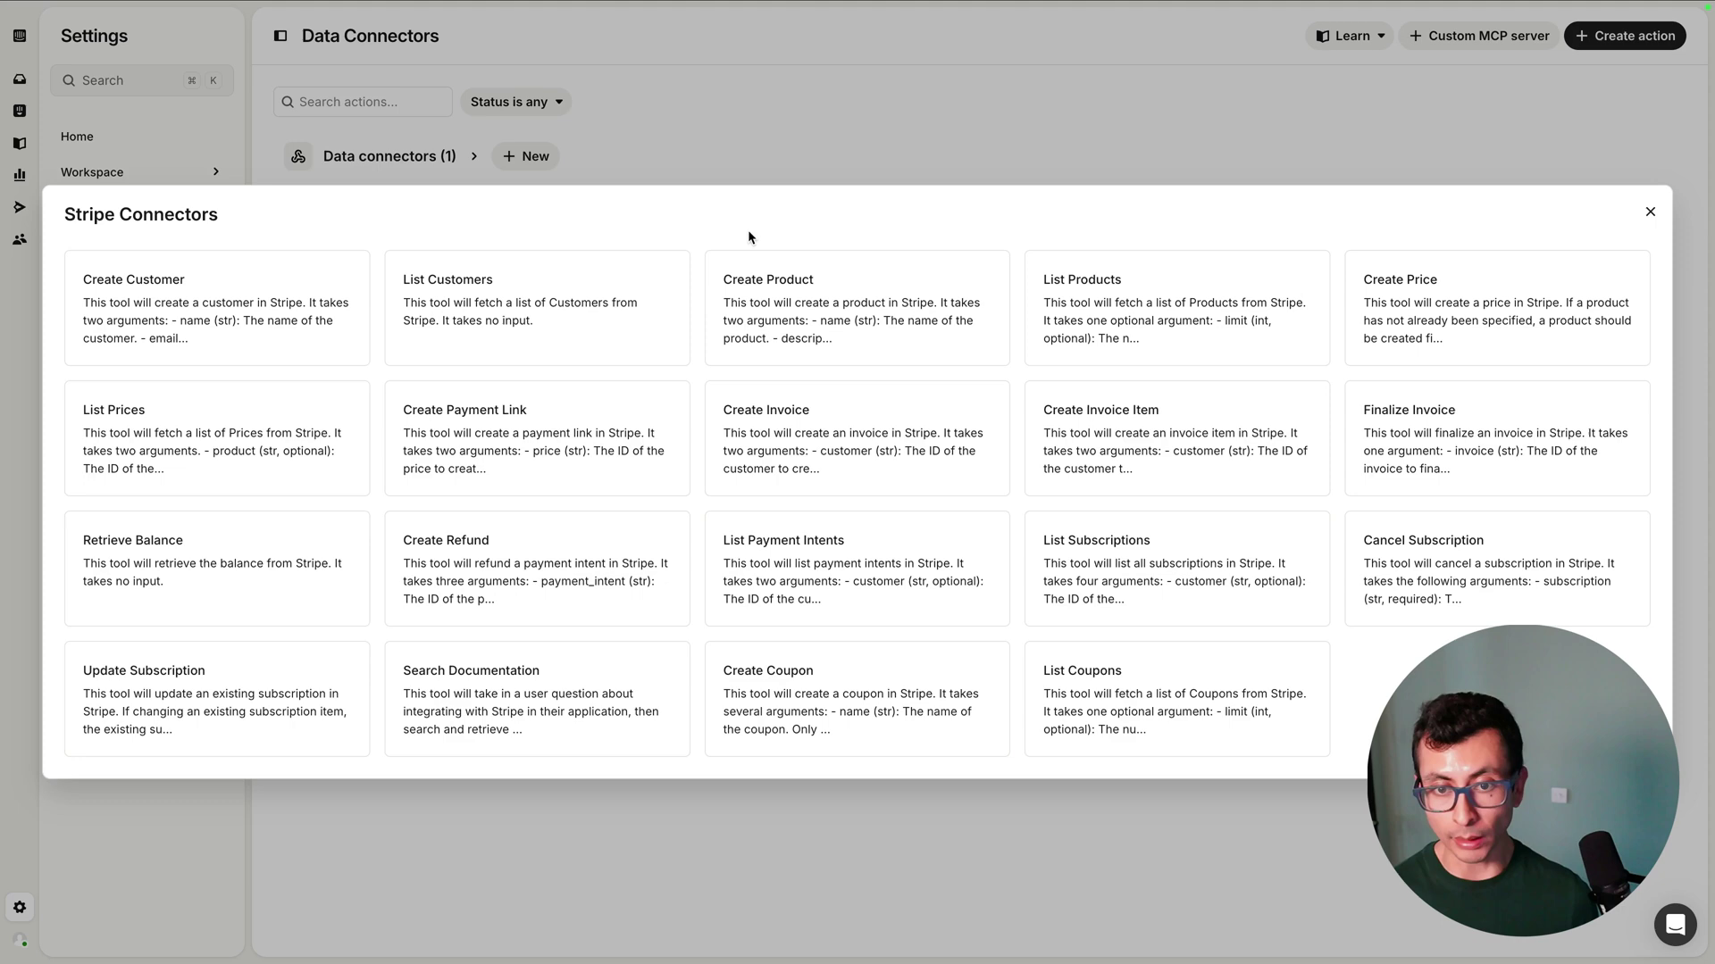
left_click(1096, 283)
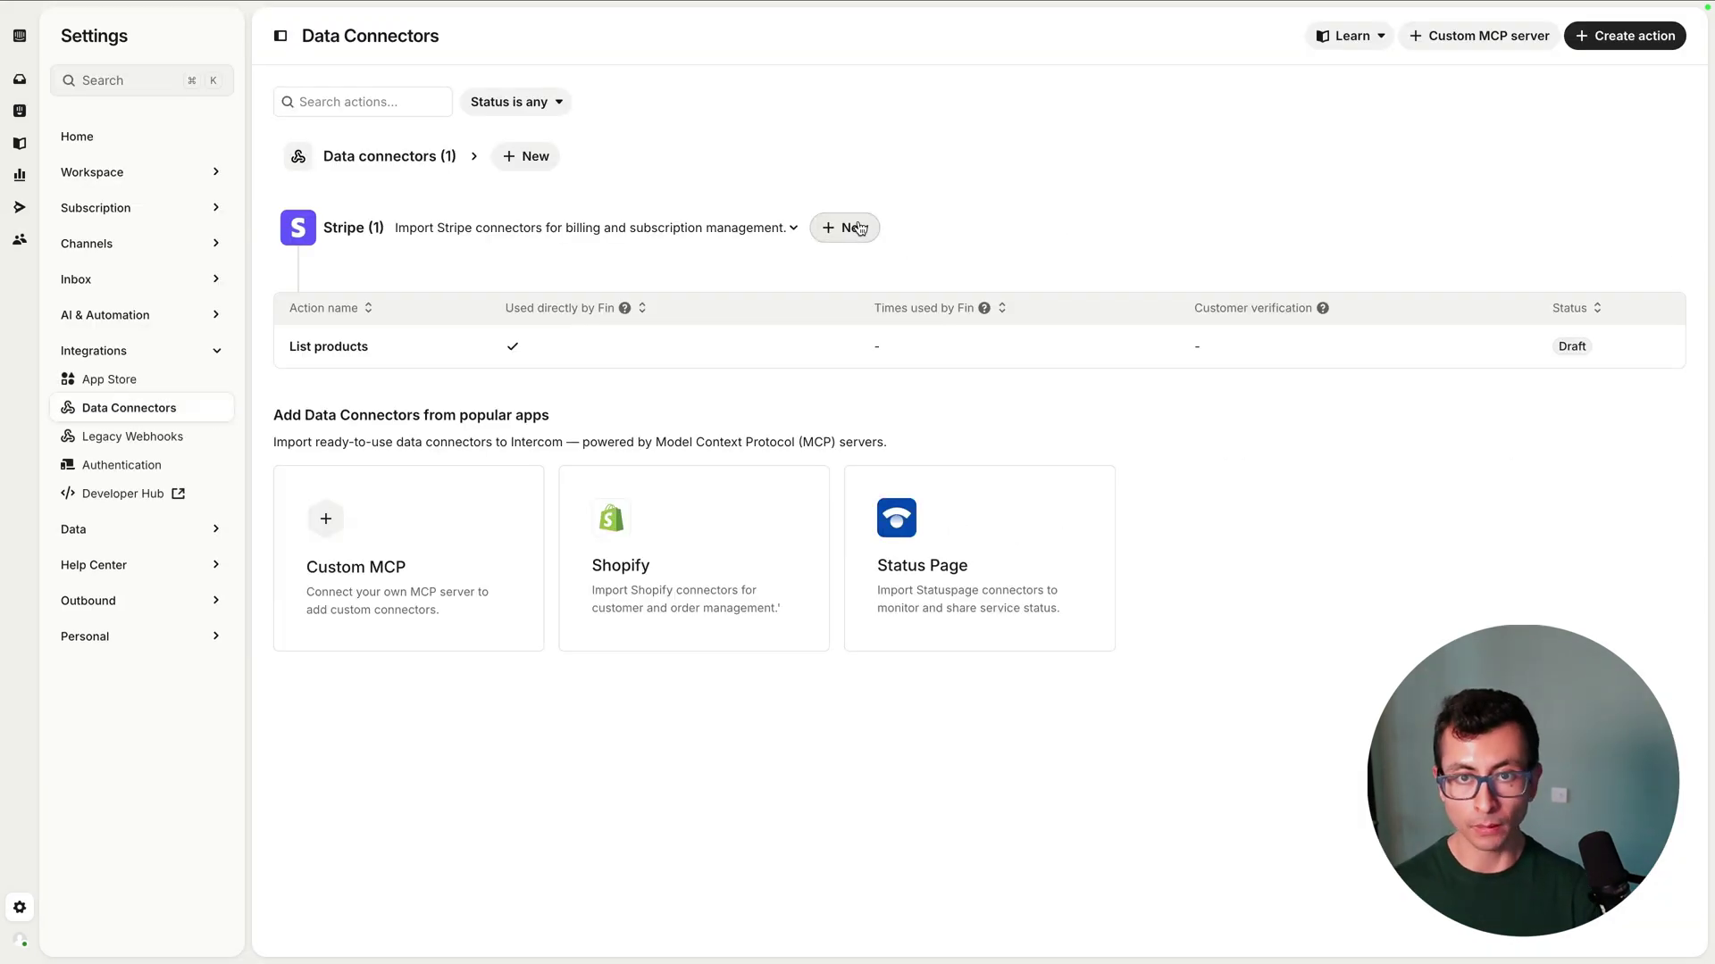
left_click(836, 225)
left_click(275, 411)
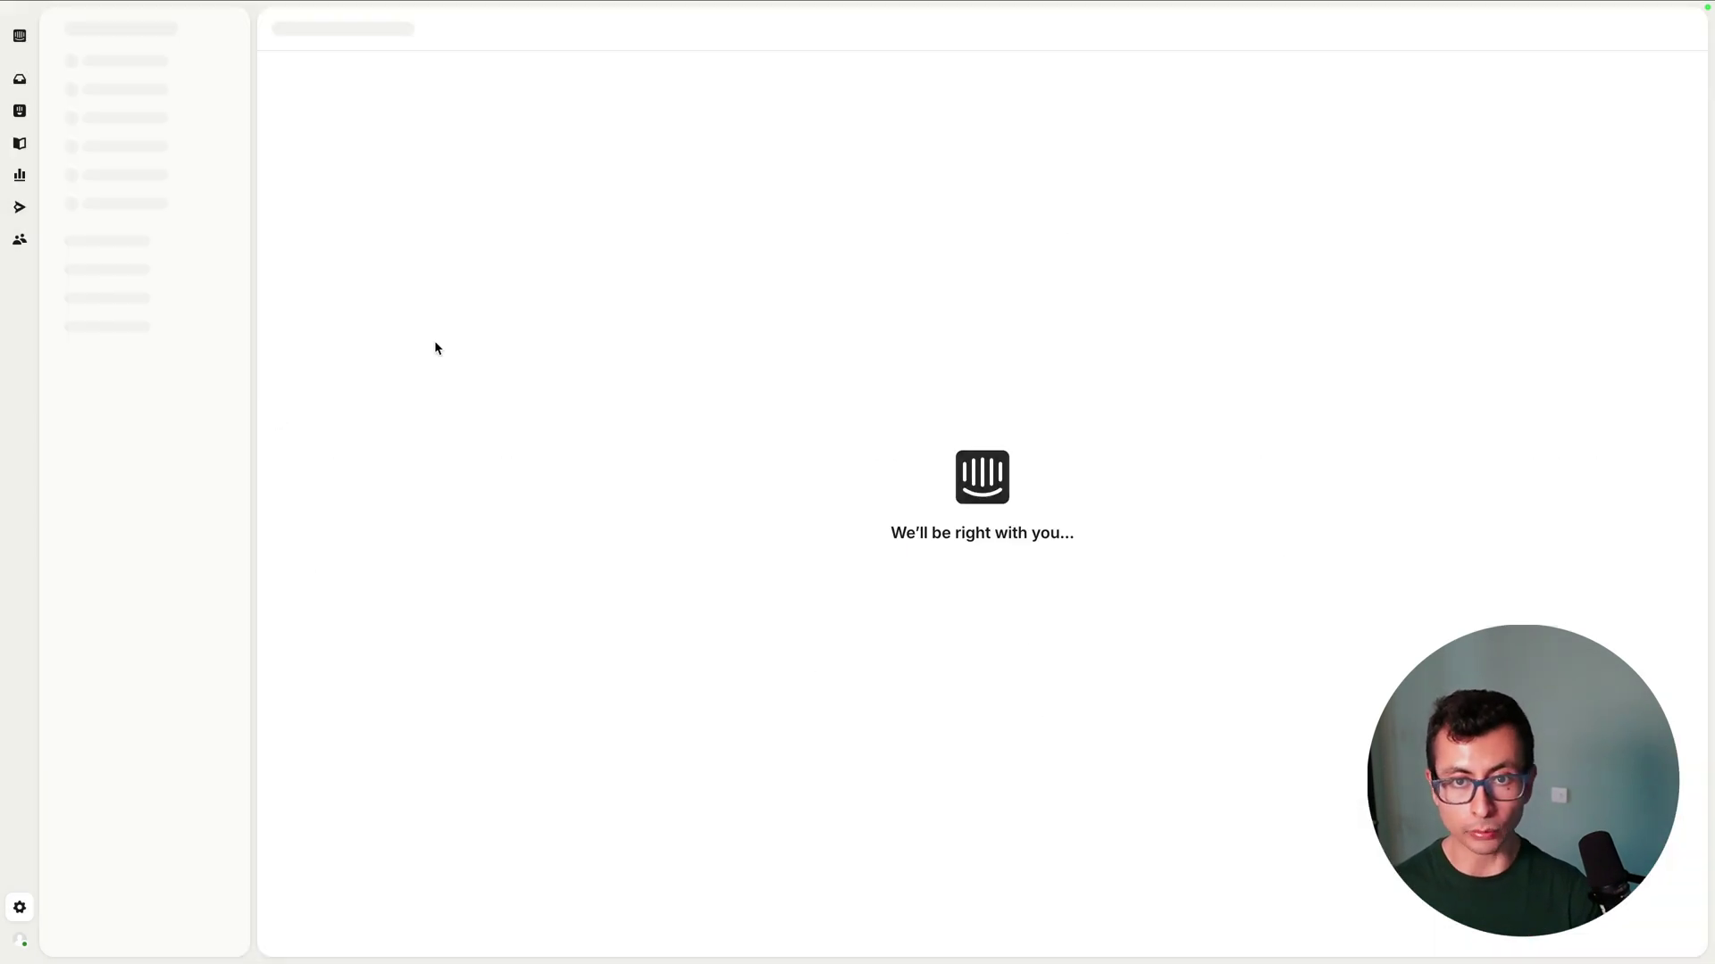
left_click(836, 228)
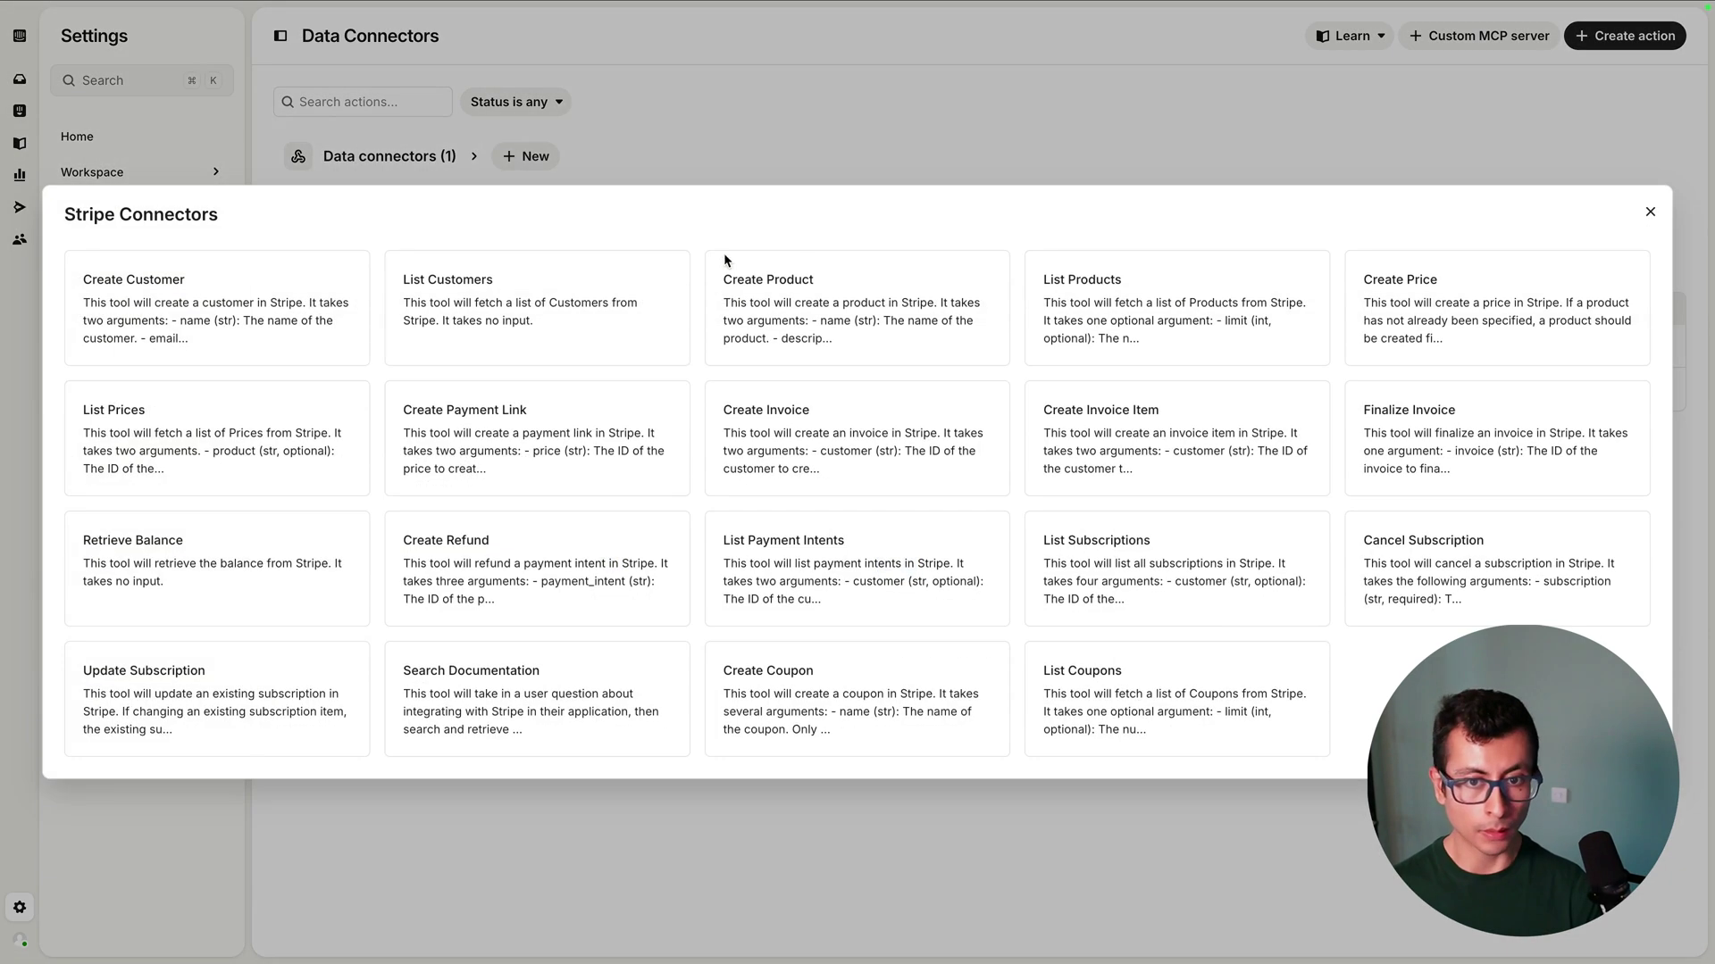
left_click(541, 425)
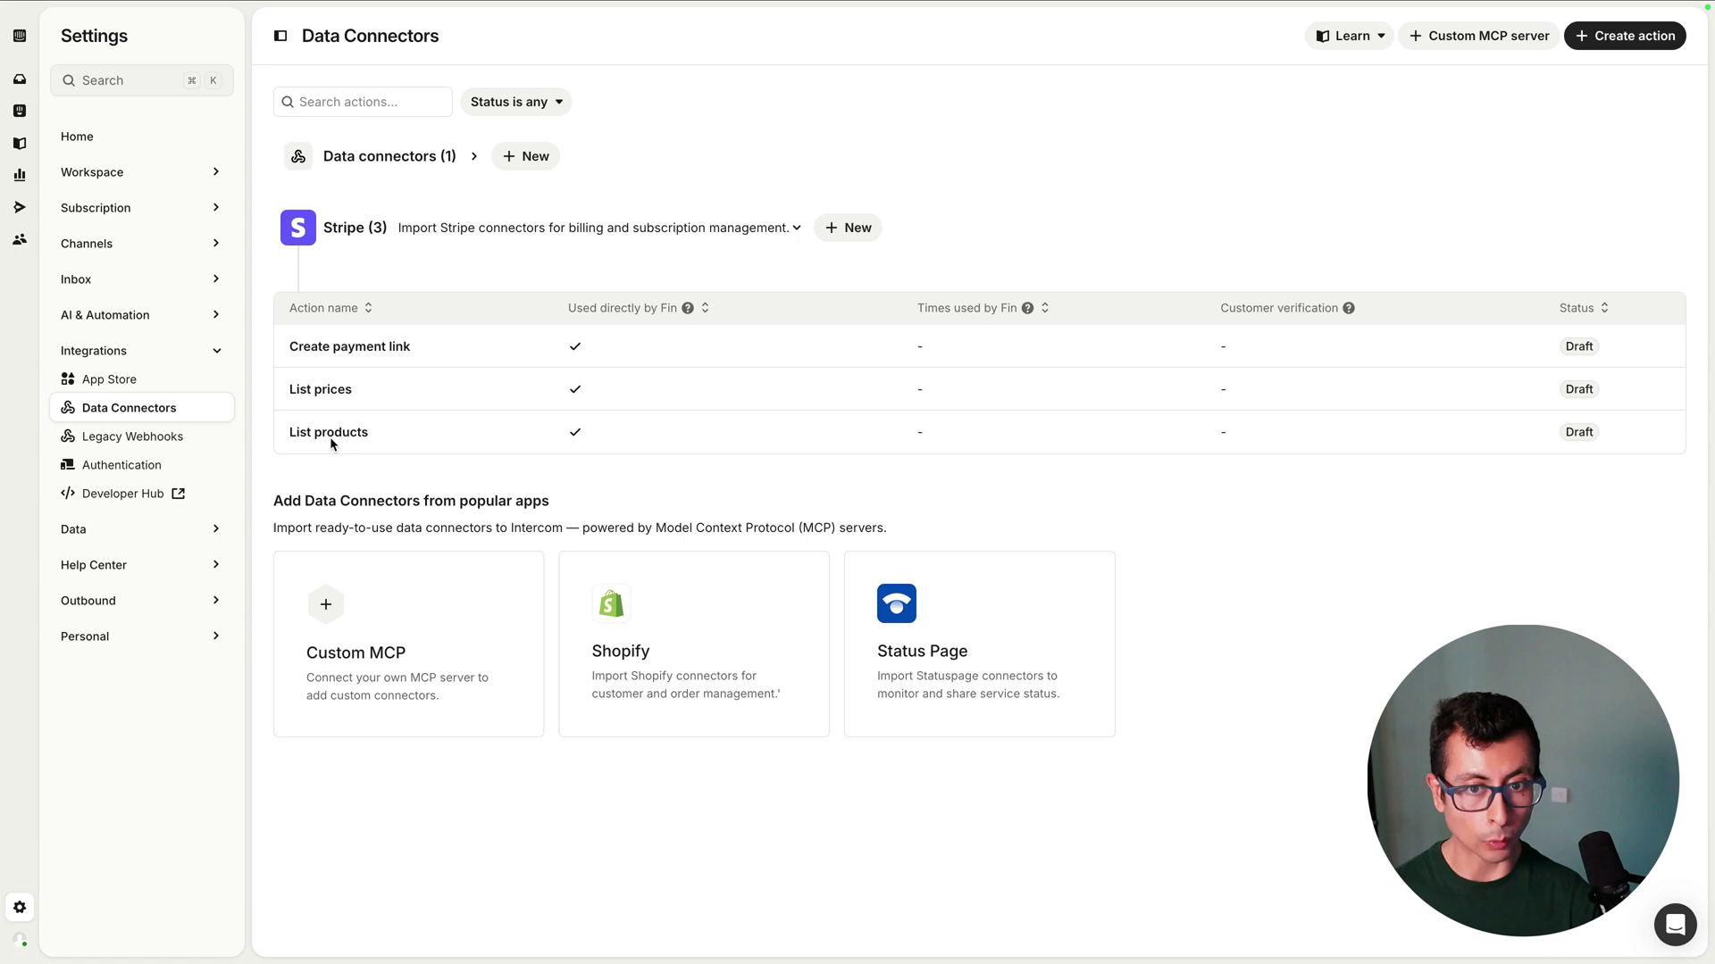
Give List products a short trigger description, make it available to Leads, and set it live.
left_click(421, 329)
key("super+a")
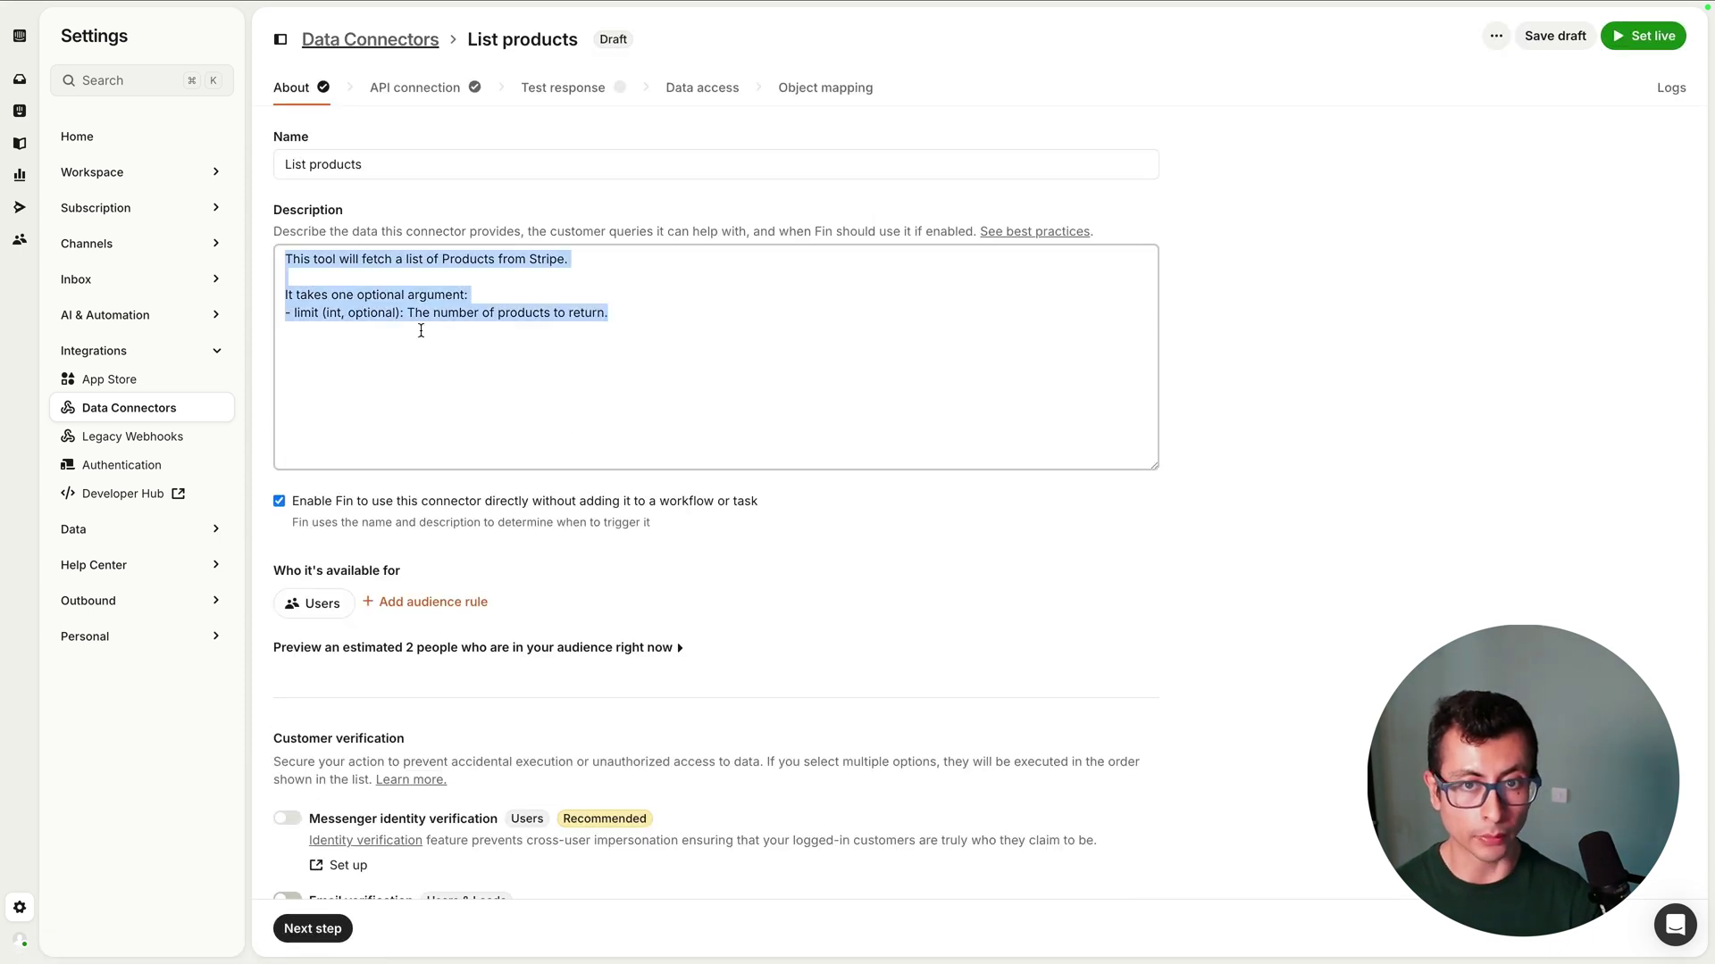
type("When user ask about products")
scroll(446, 357, "down", 2)
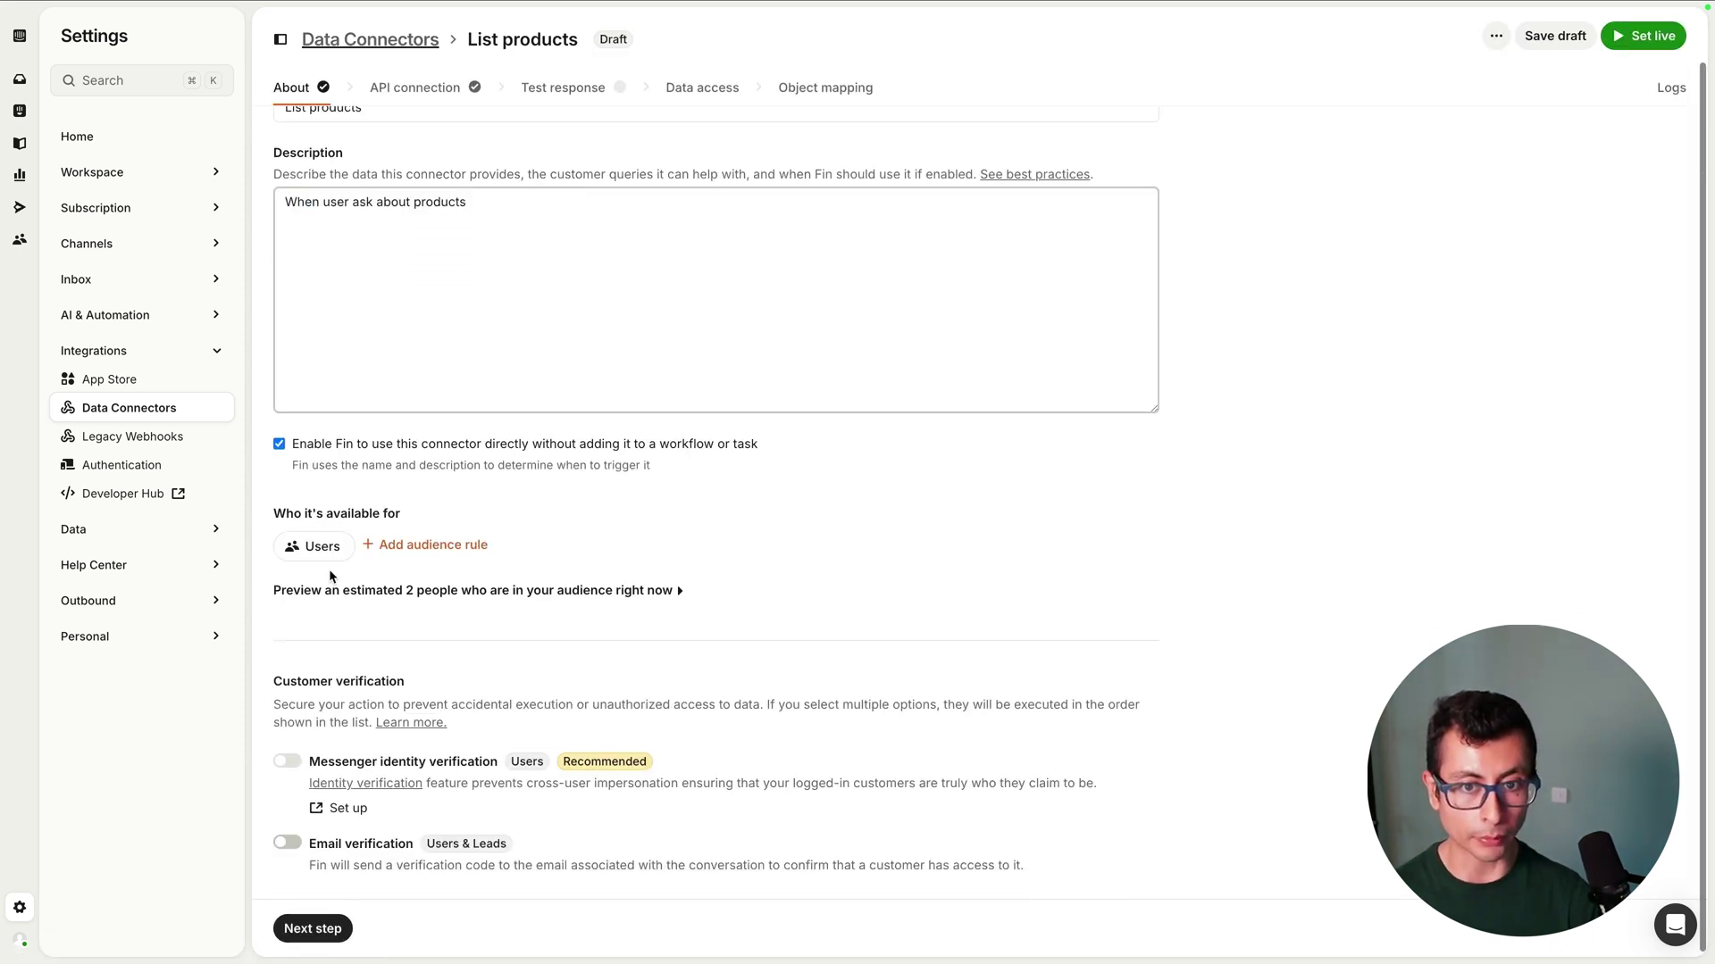
left_click(329, 558)
left_click(413, 665)
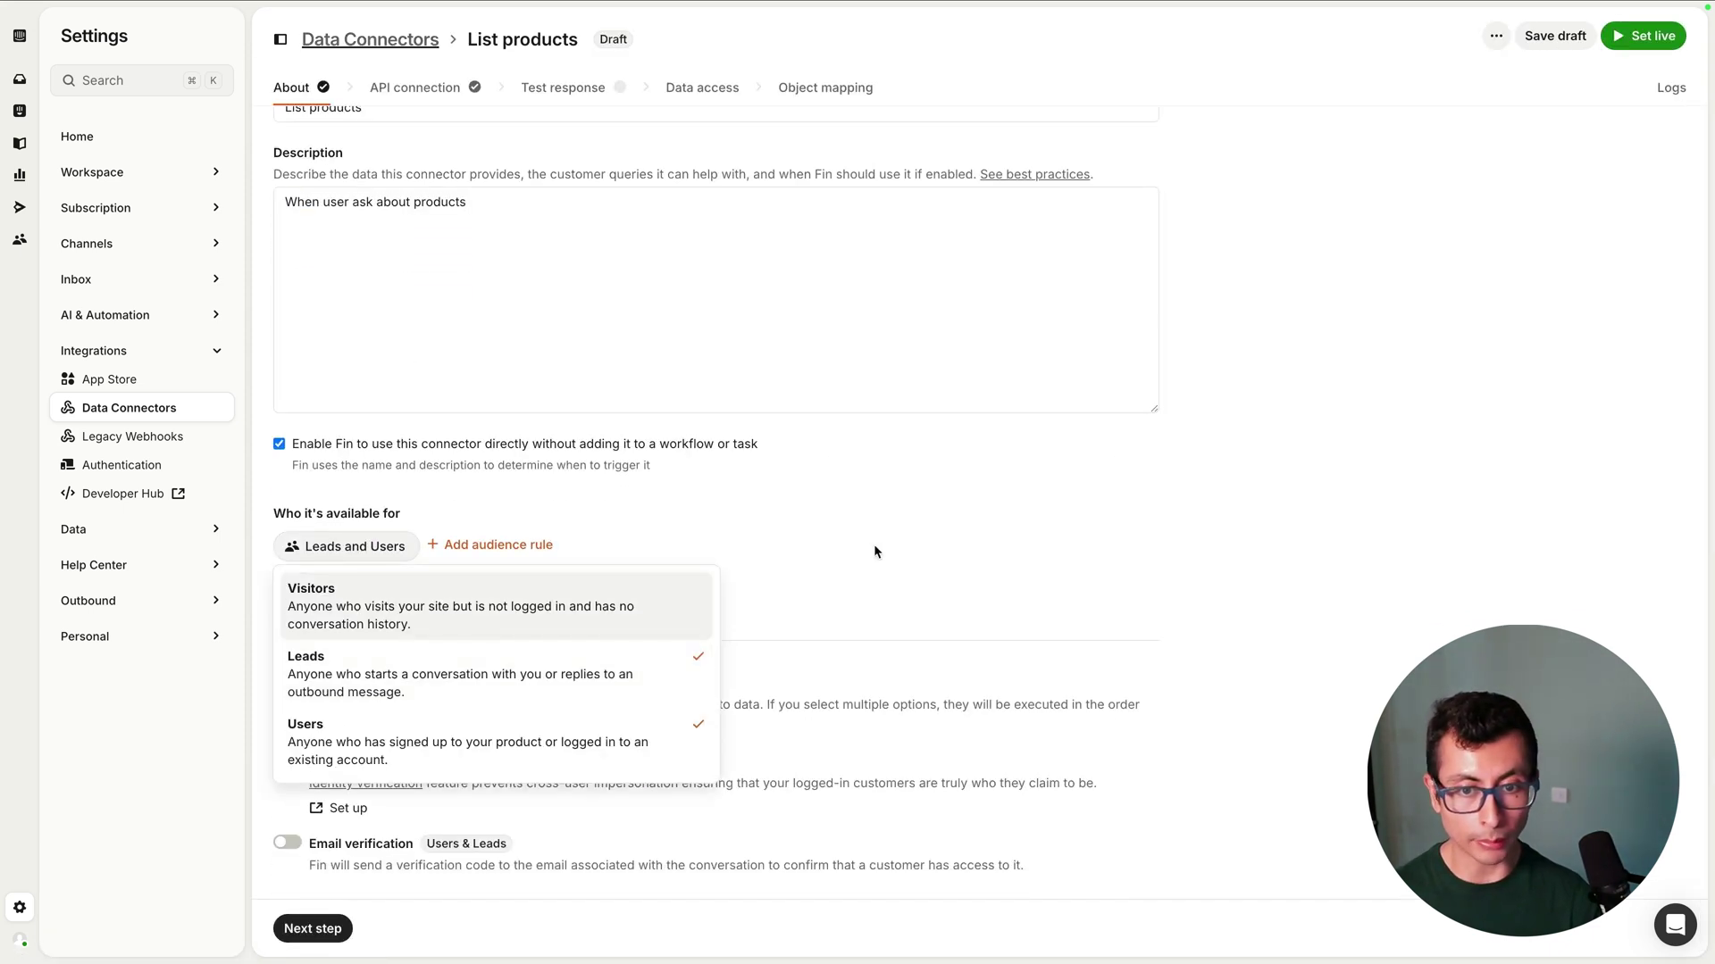
left_click(1290, 493)
left_click(1652, 36)
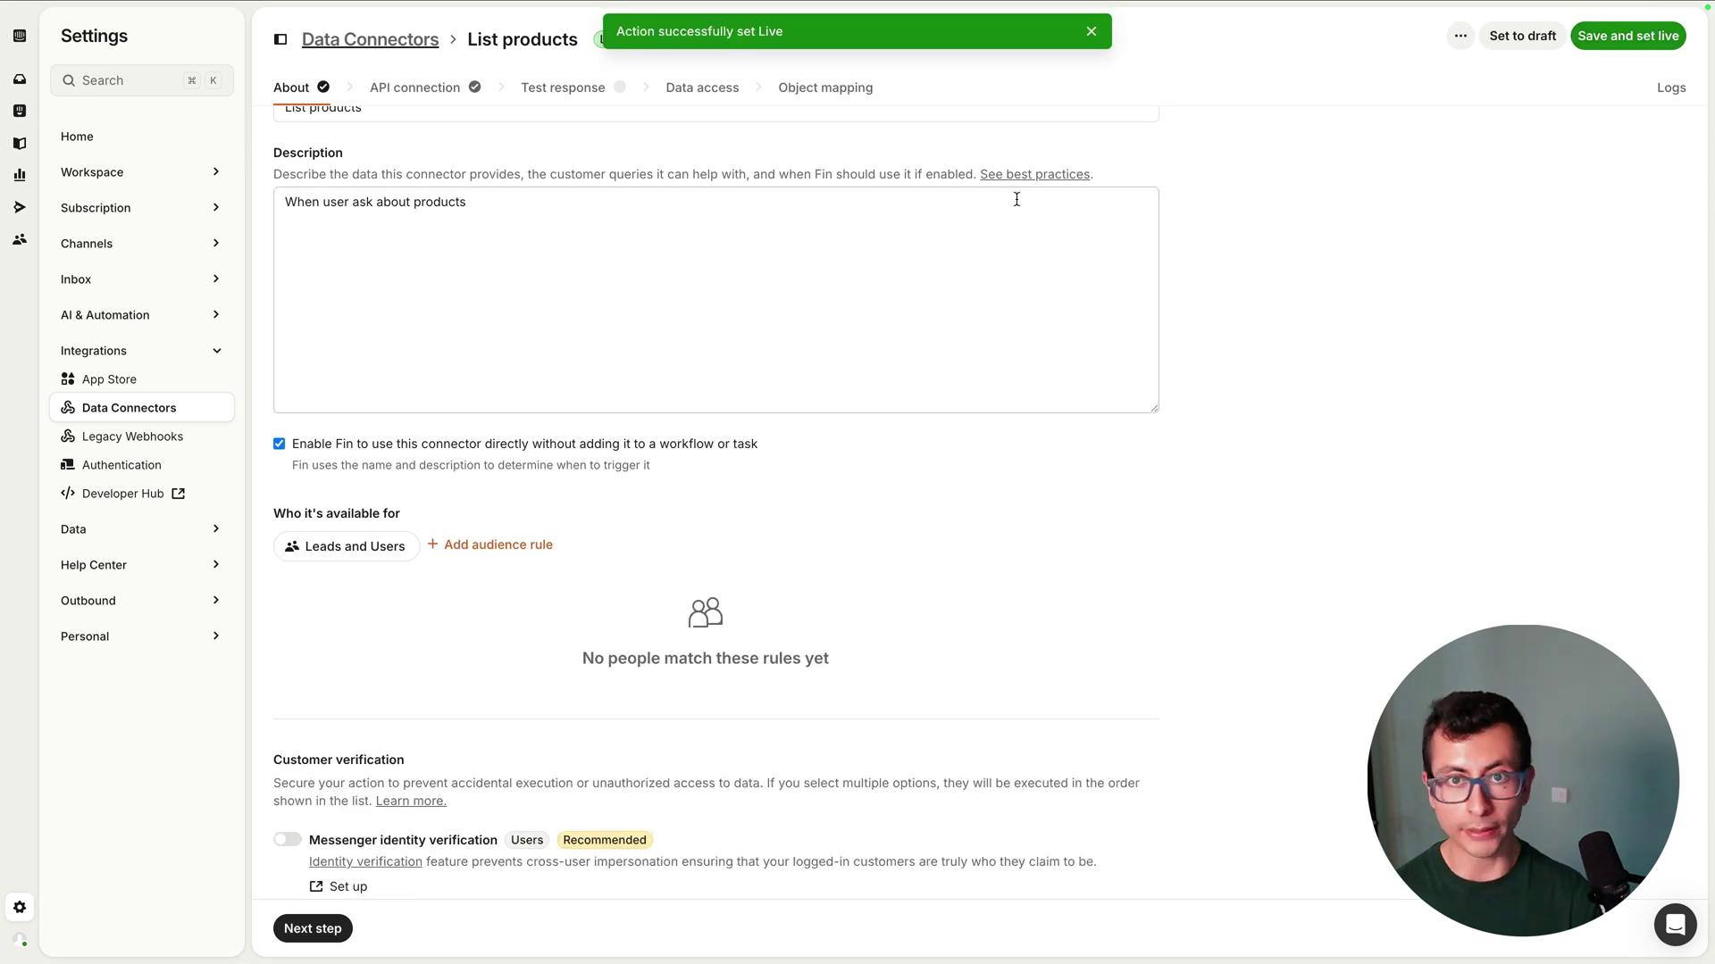
left_click(418, 44)
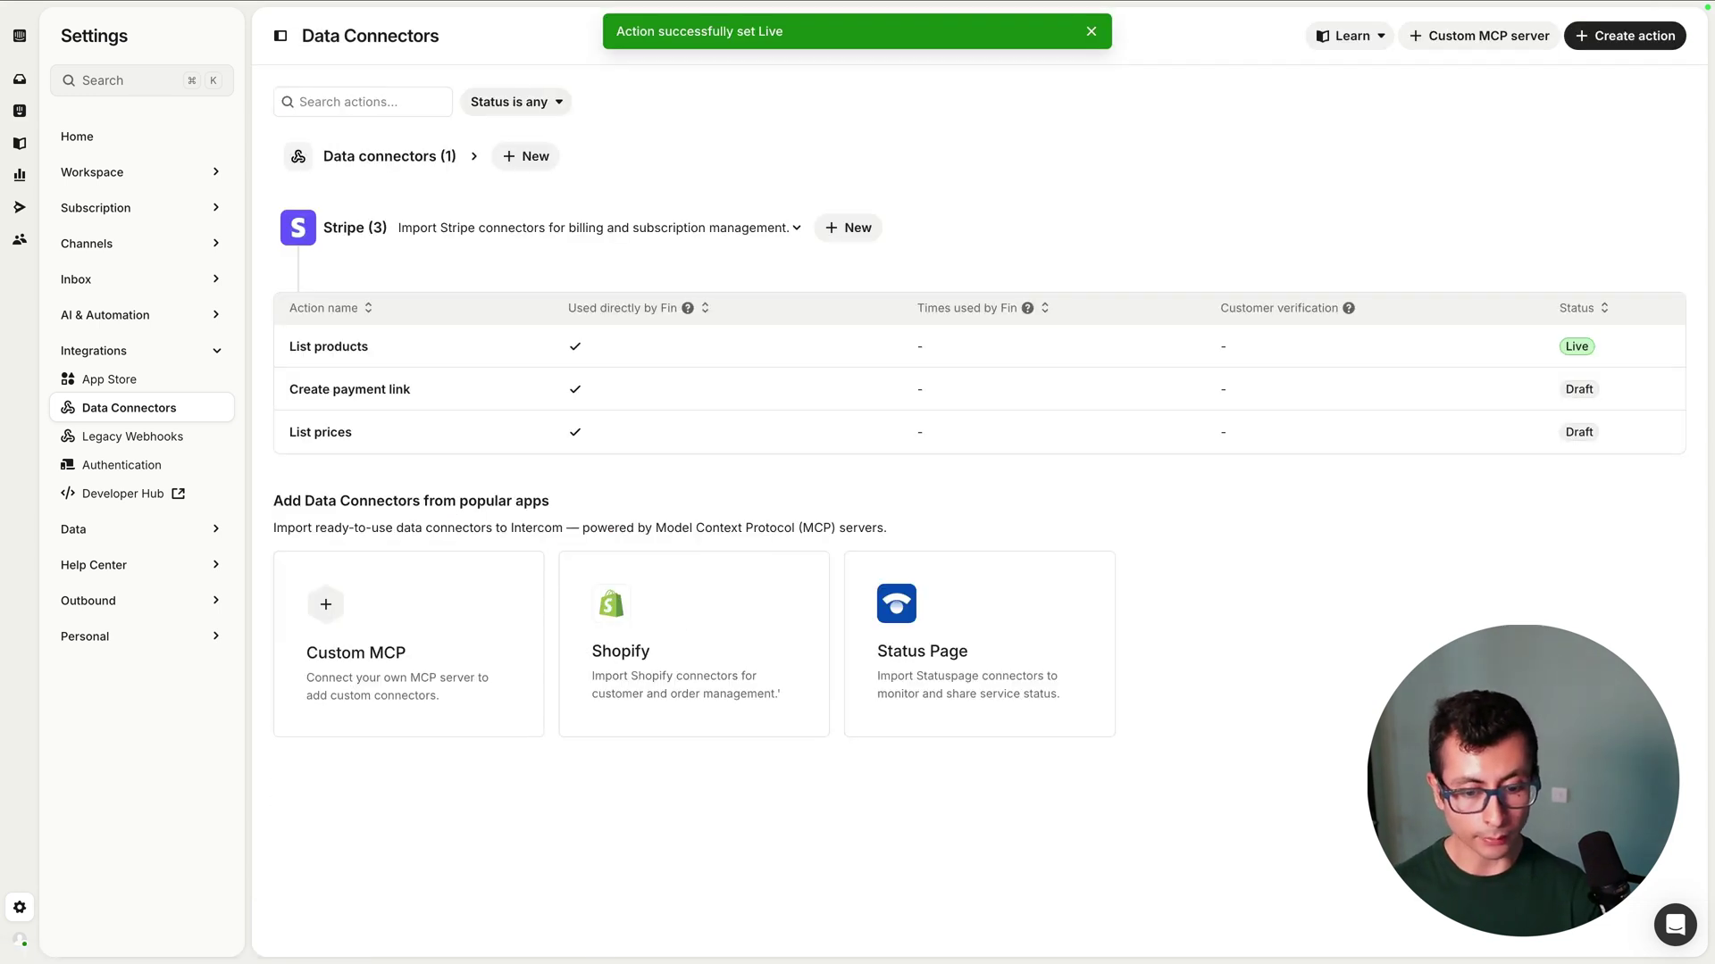
Give List prices a short trigger description, make it available to Leads, and set it live.
left_click(308, 429)
key("super+a")
type("When user ask about the prices of our products")
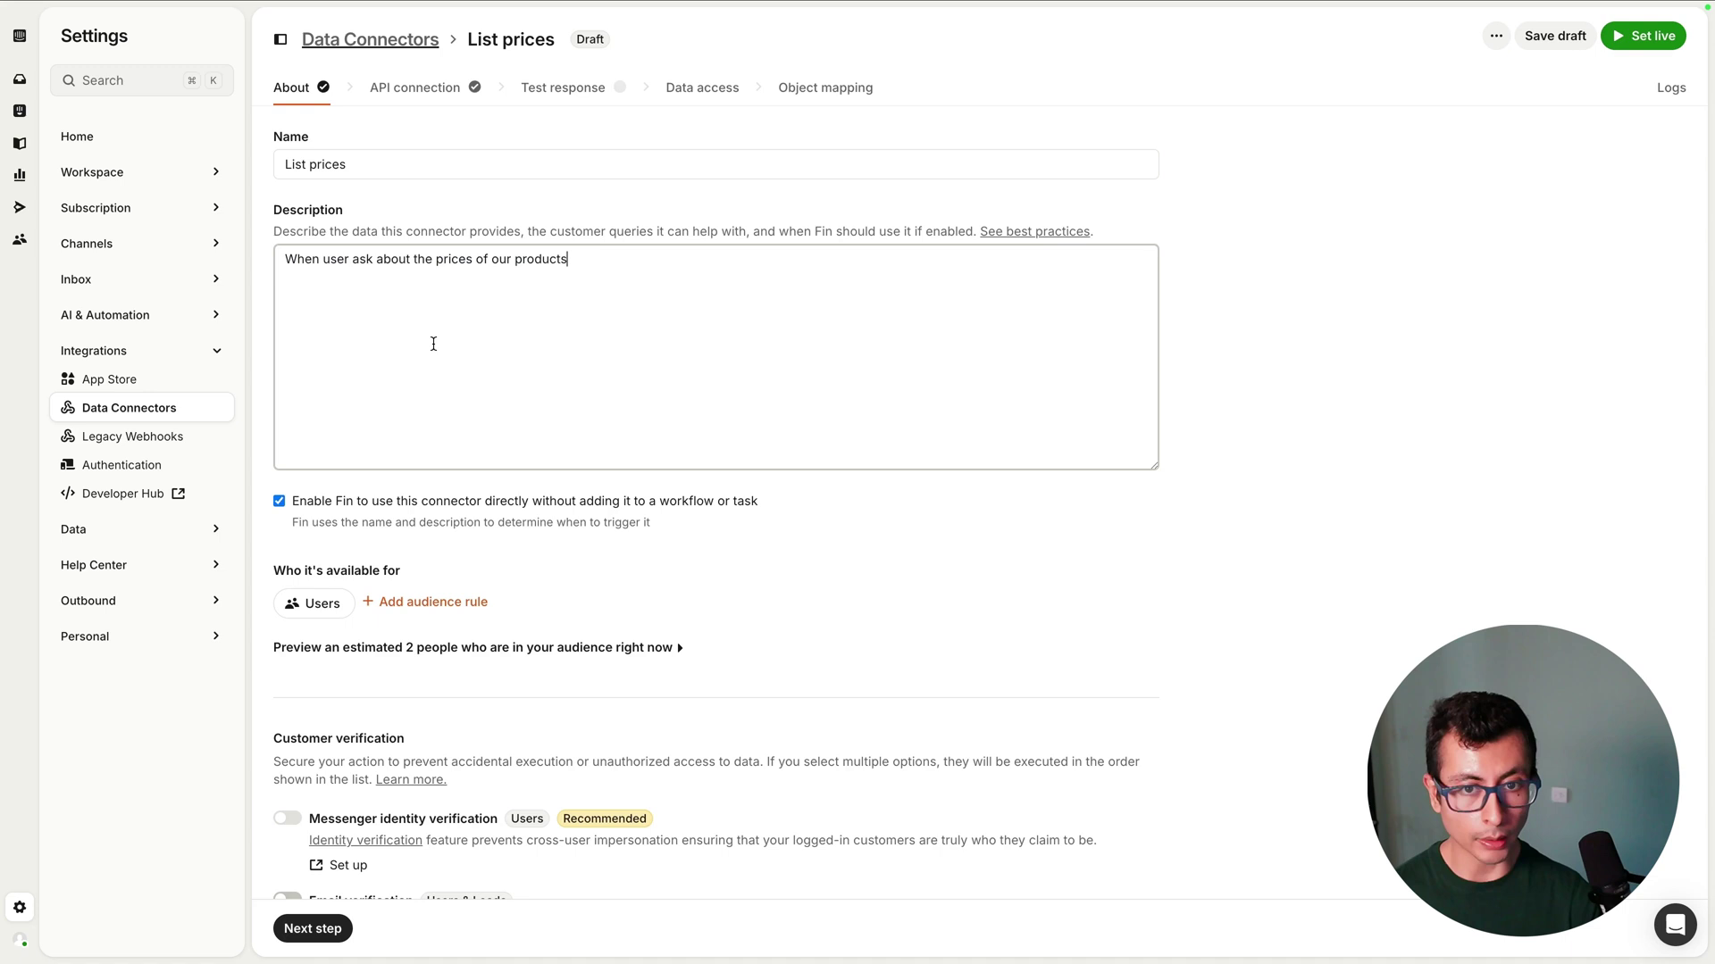
left_click(308, 603)
left_click(379, 731)
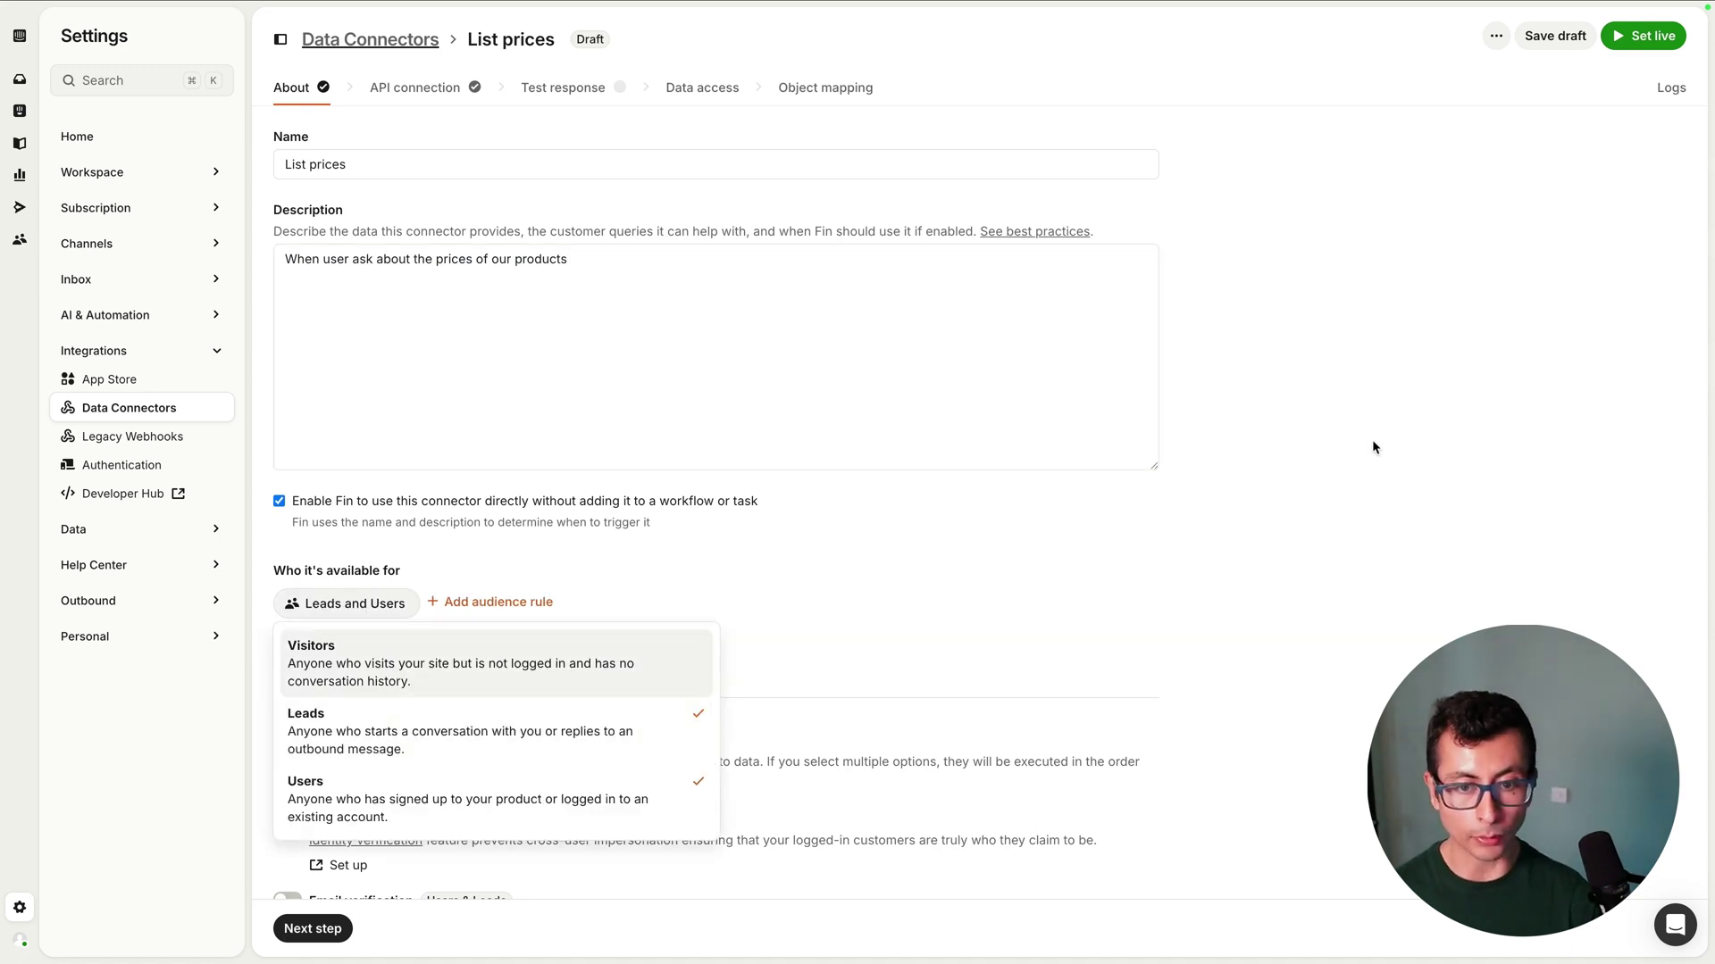
left_click(1539, 364)
left_click(1651, 36)
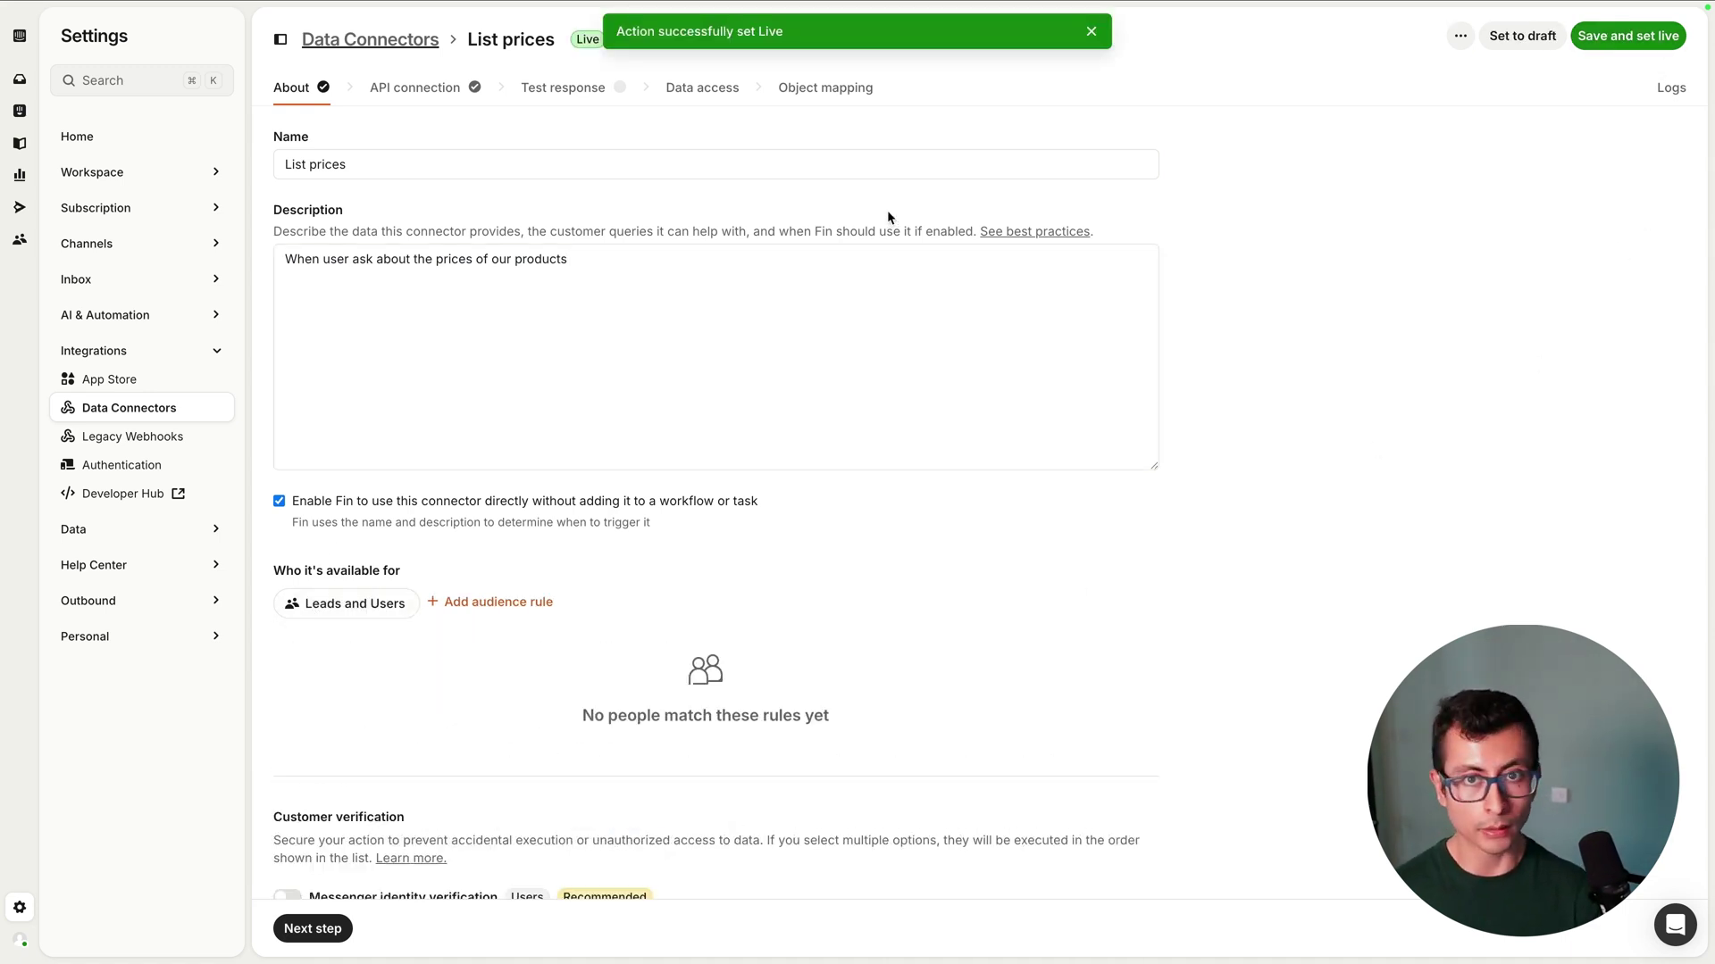
left_click(413, 46)
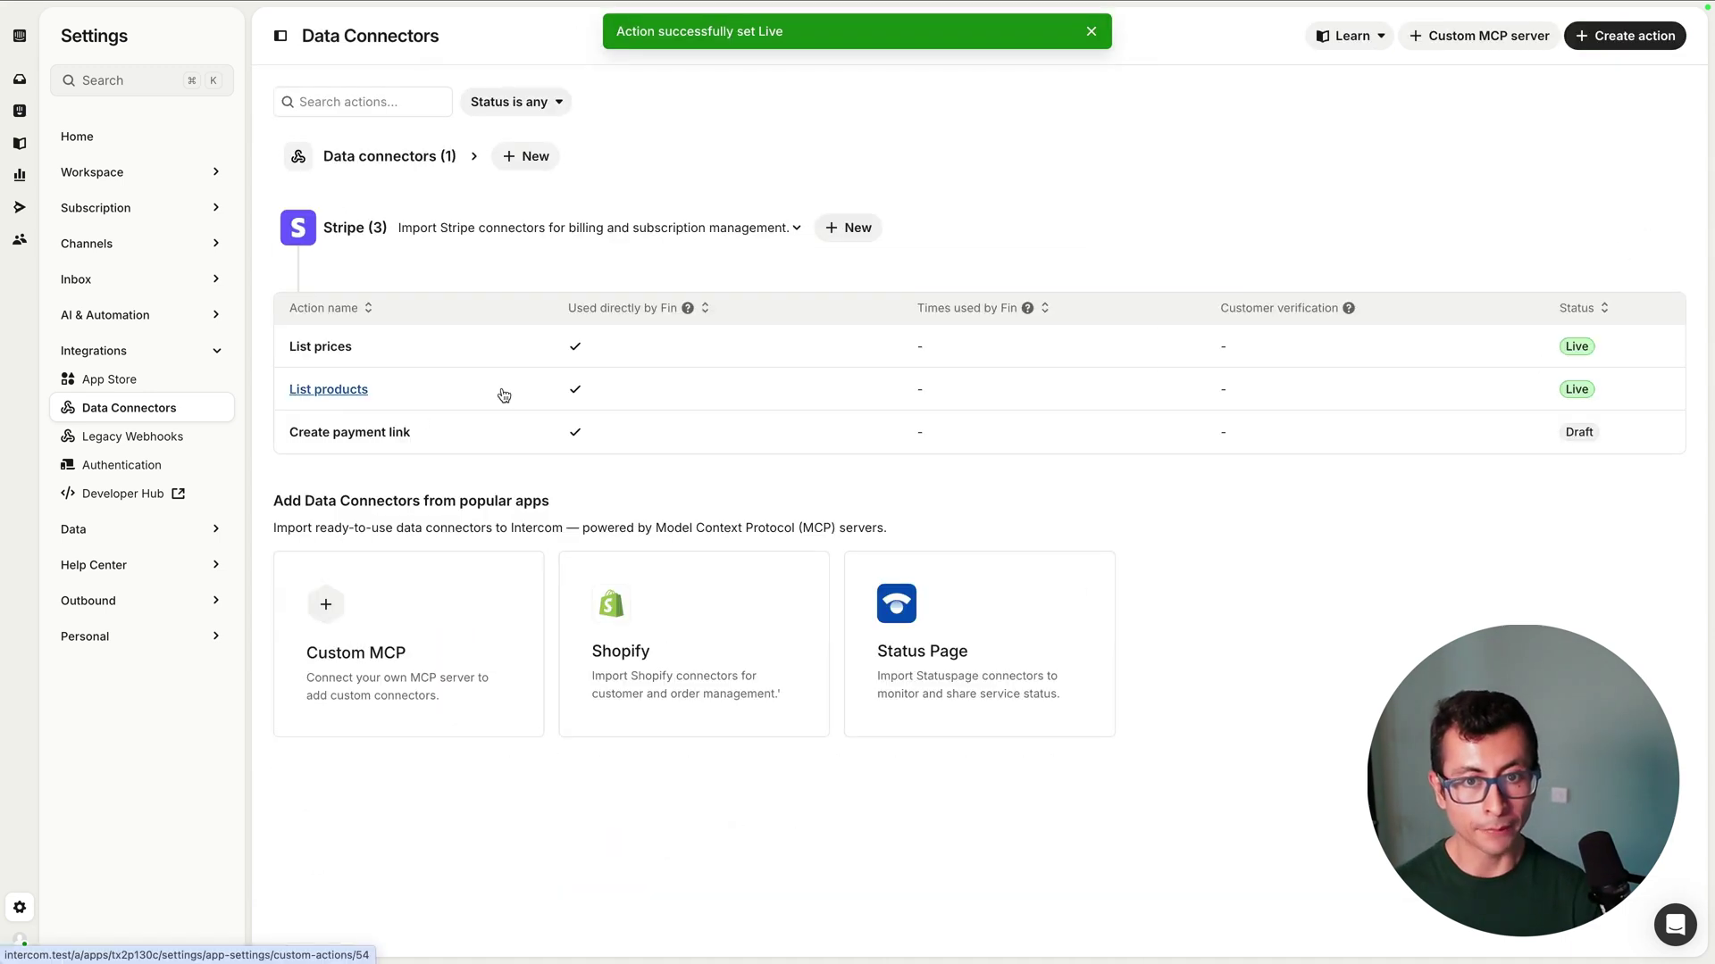
Replace the Create payment link description with a longer one and review the price input's data source.
left_click(387, 432)
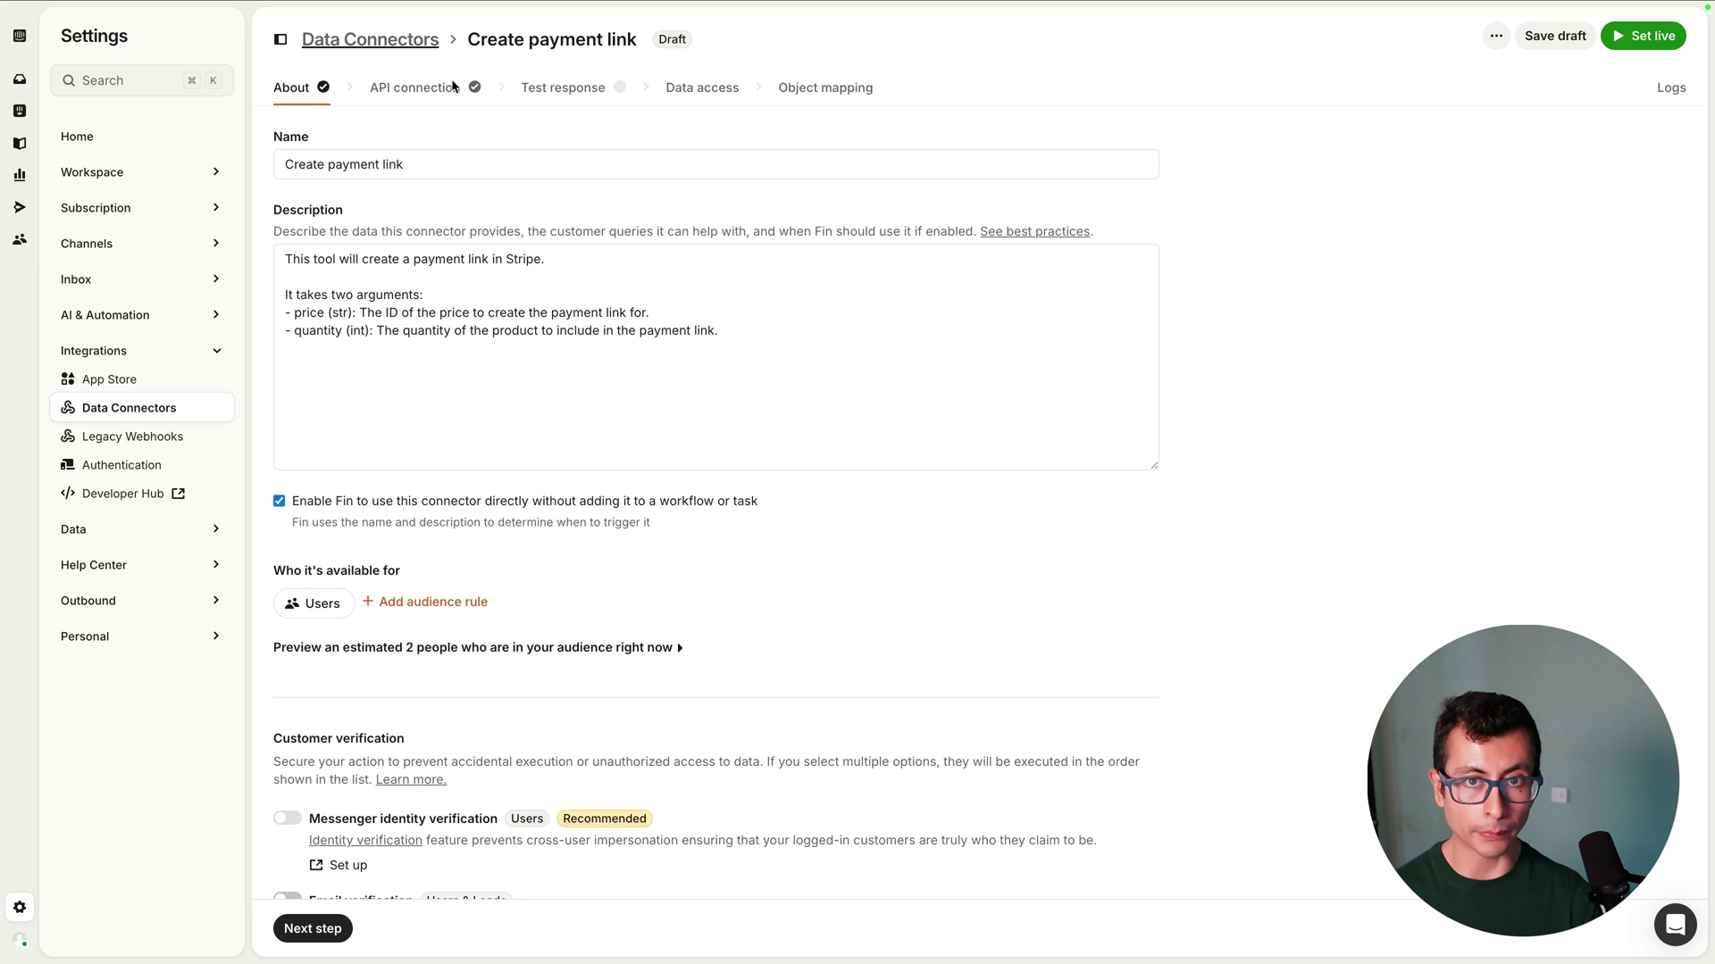
left_click(417, 321)
key("super+a")
key("super+v")
left_click(416, 90)
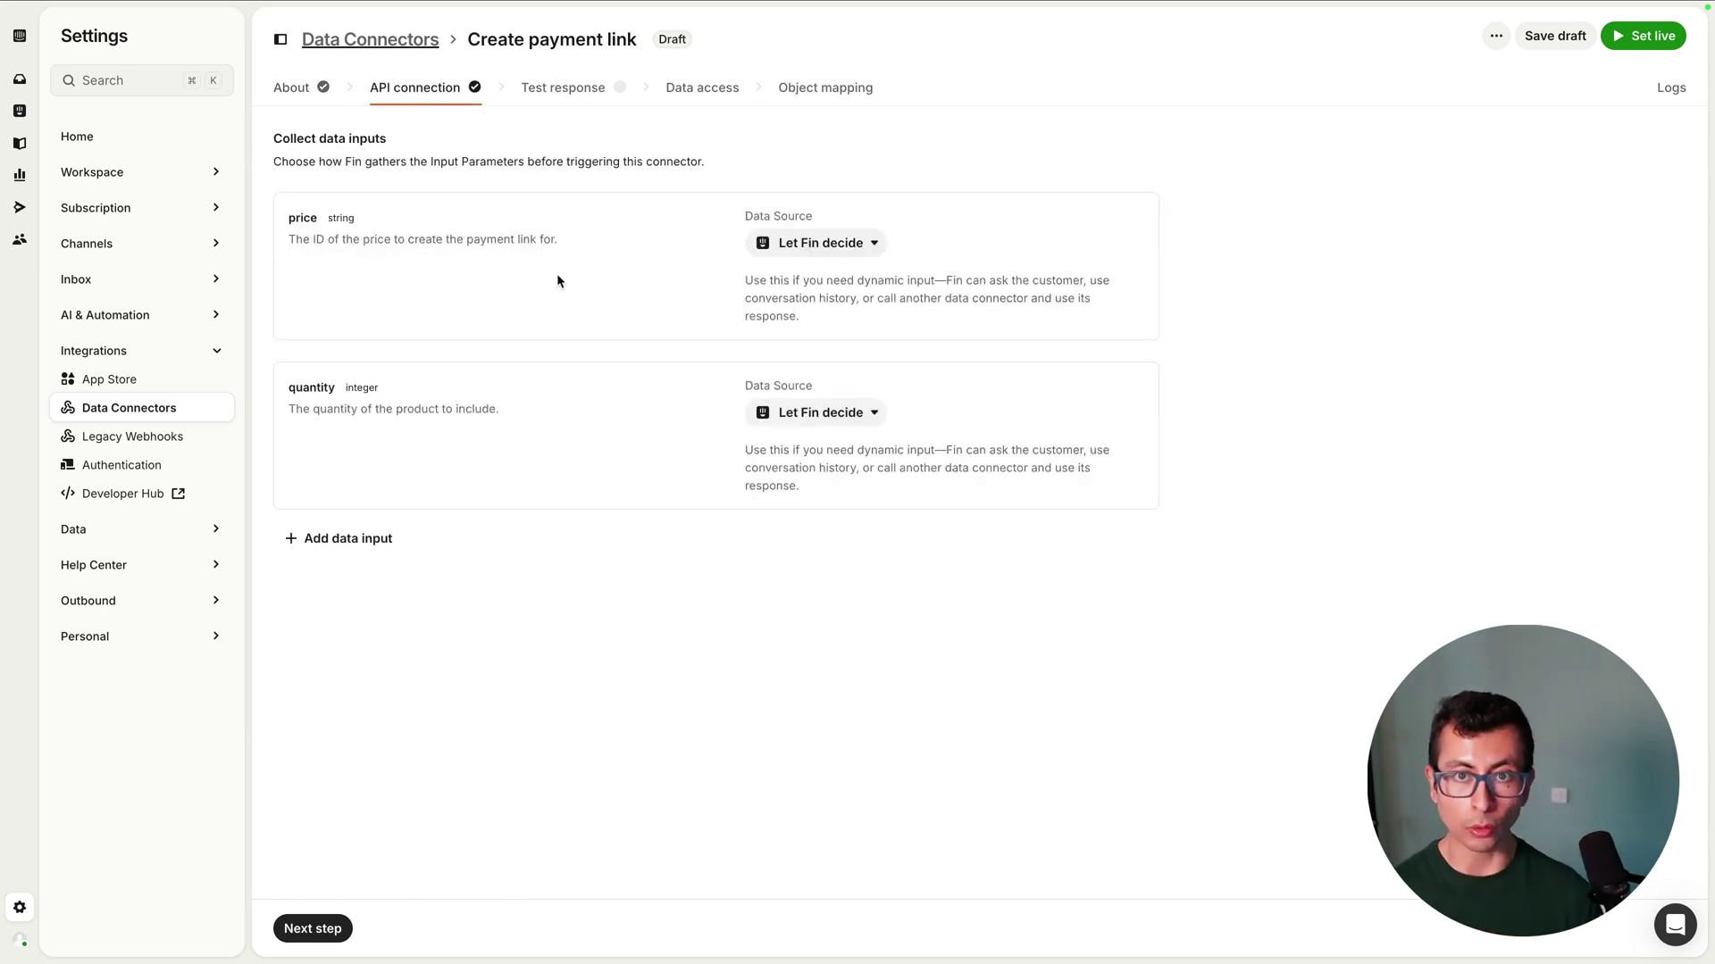
left_click(826, 241)
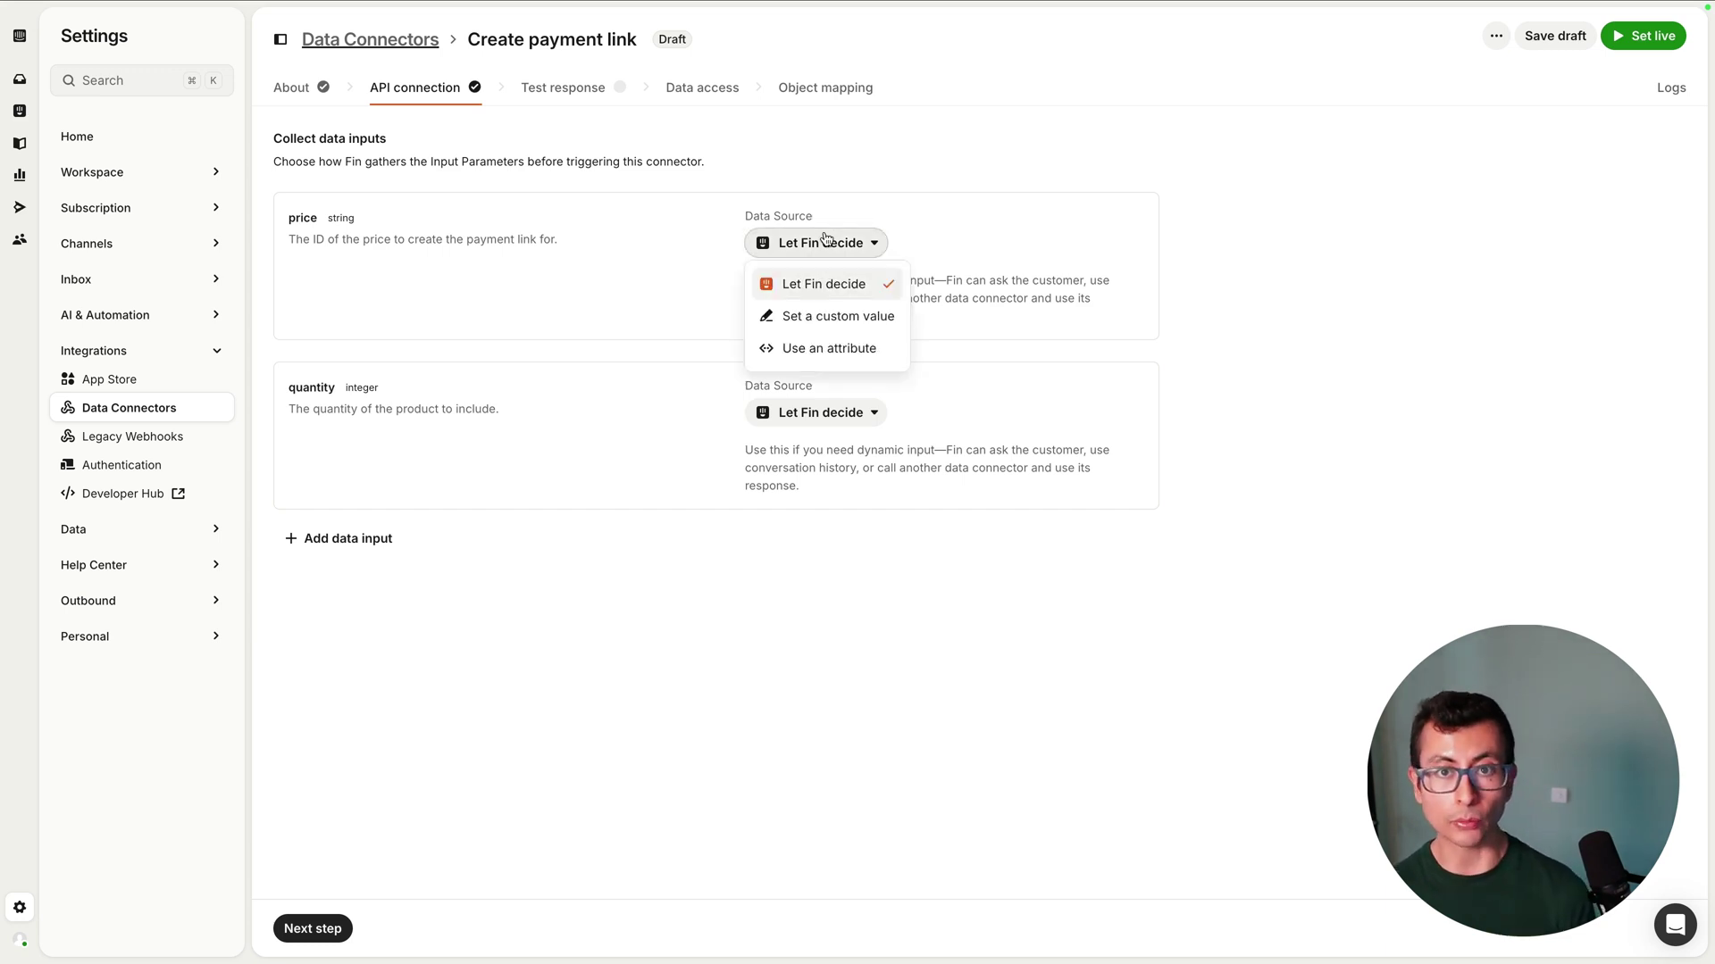
left_click(669, 288)
left_click(320, 86)
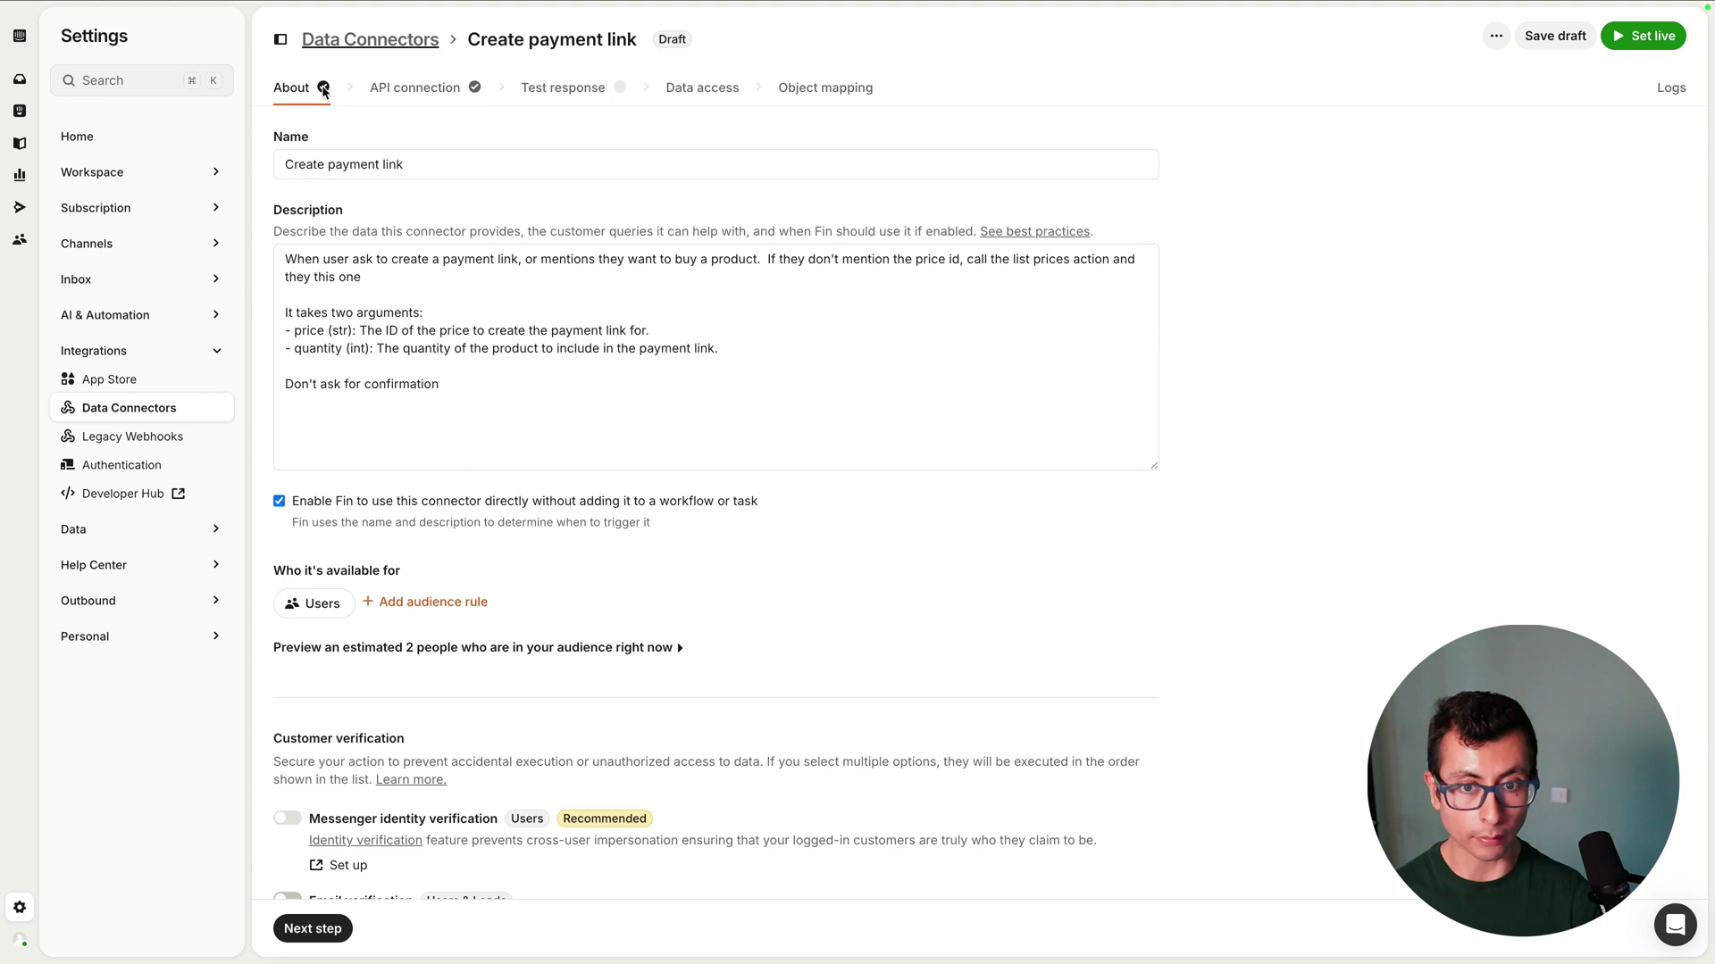
Make Create payment link available to Leads as well as Users and set it live.
left_click(777, 278)
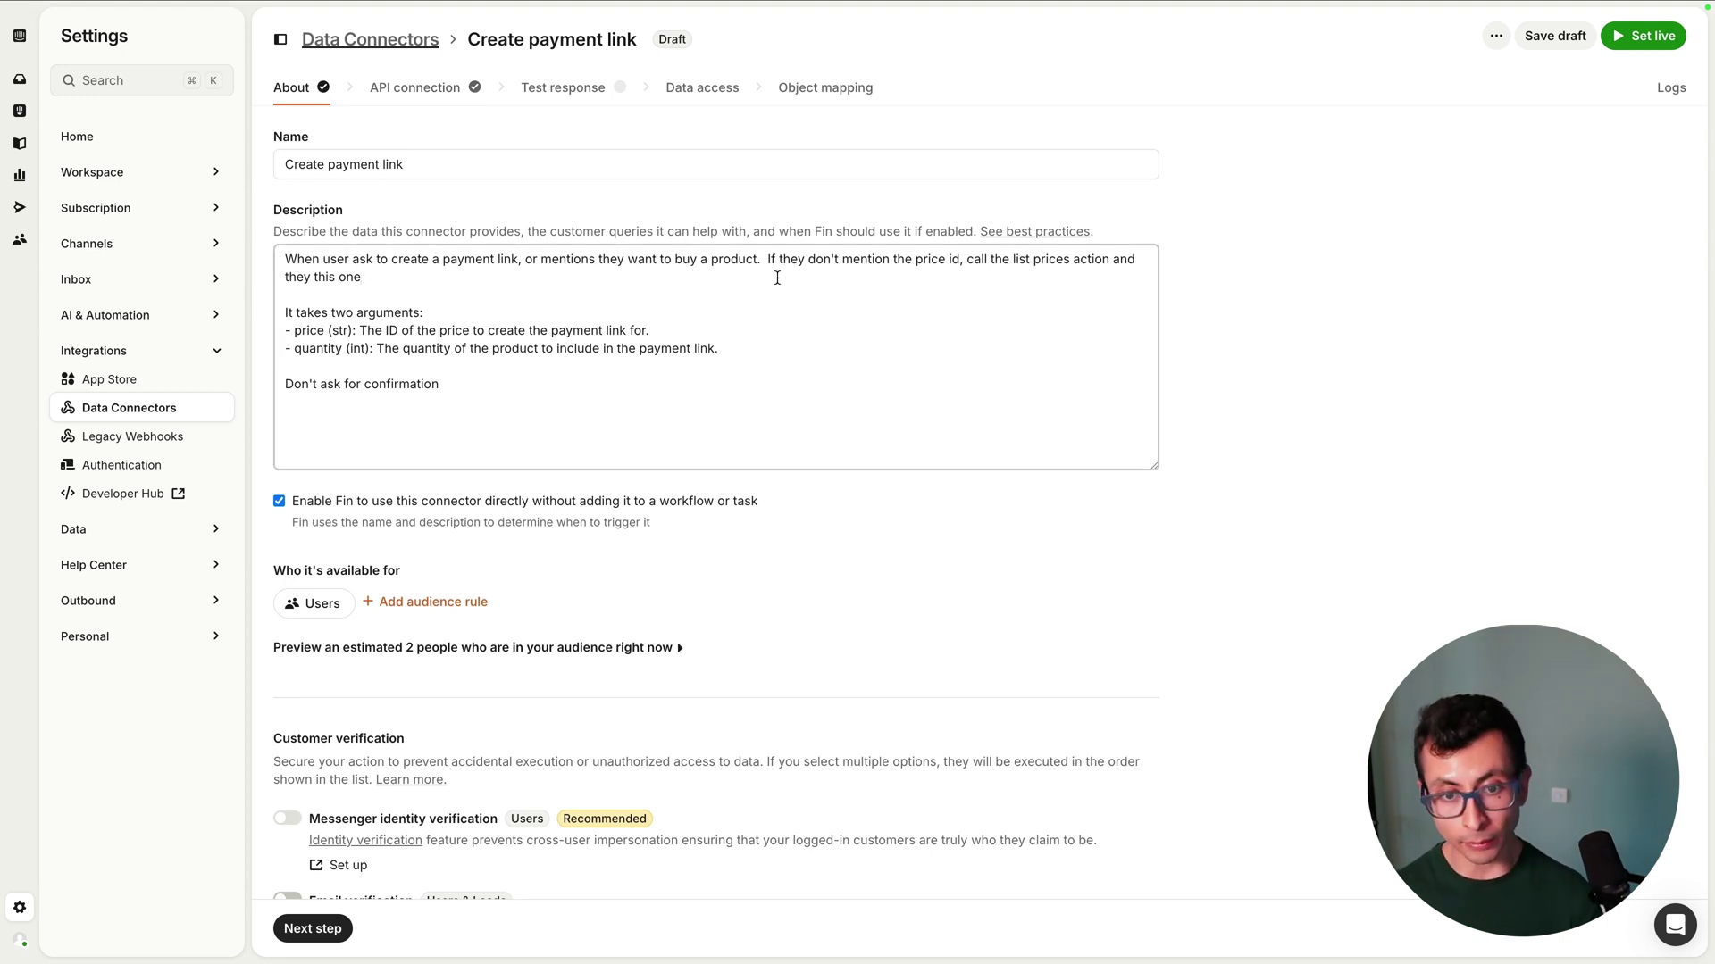
left_click(308, 603)
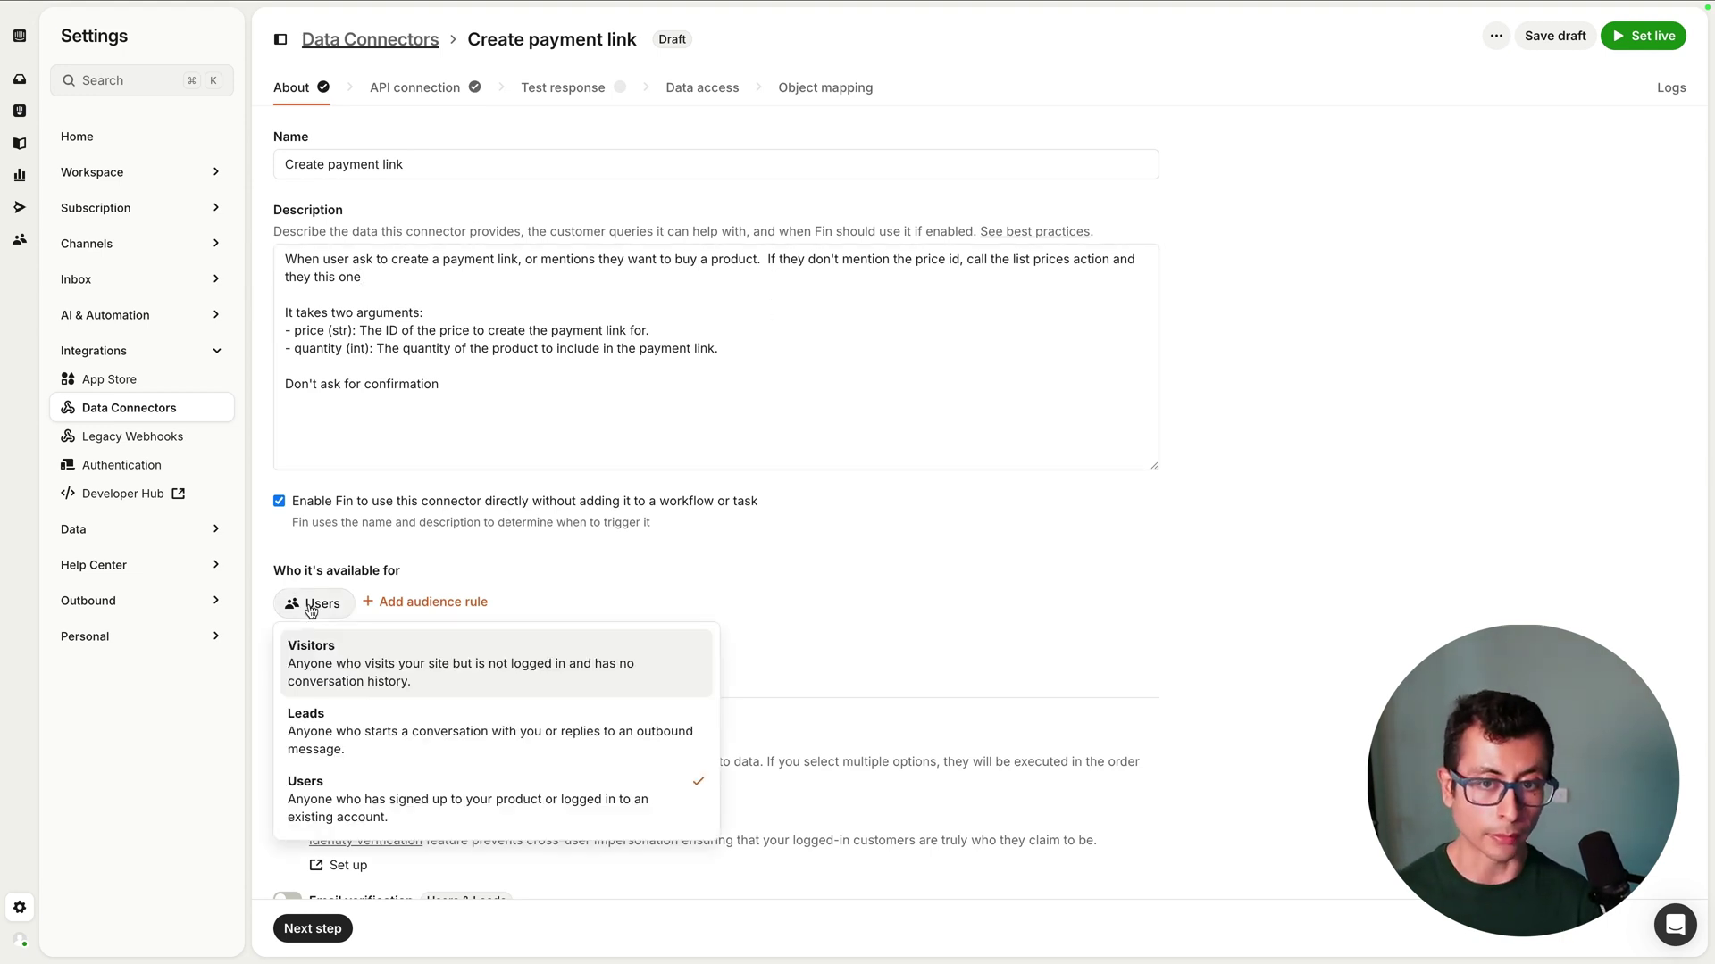
left_click(380, 716)
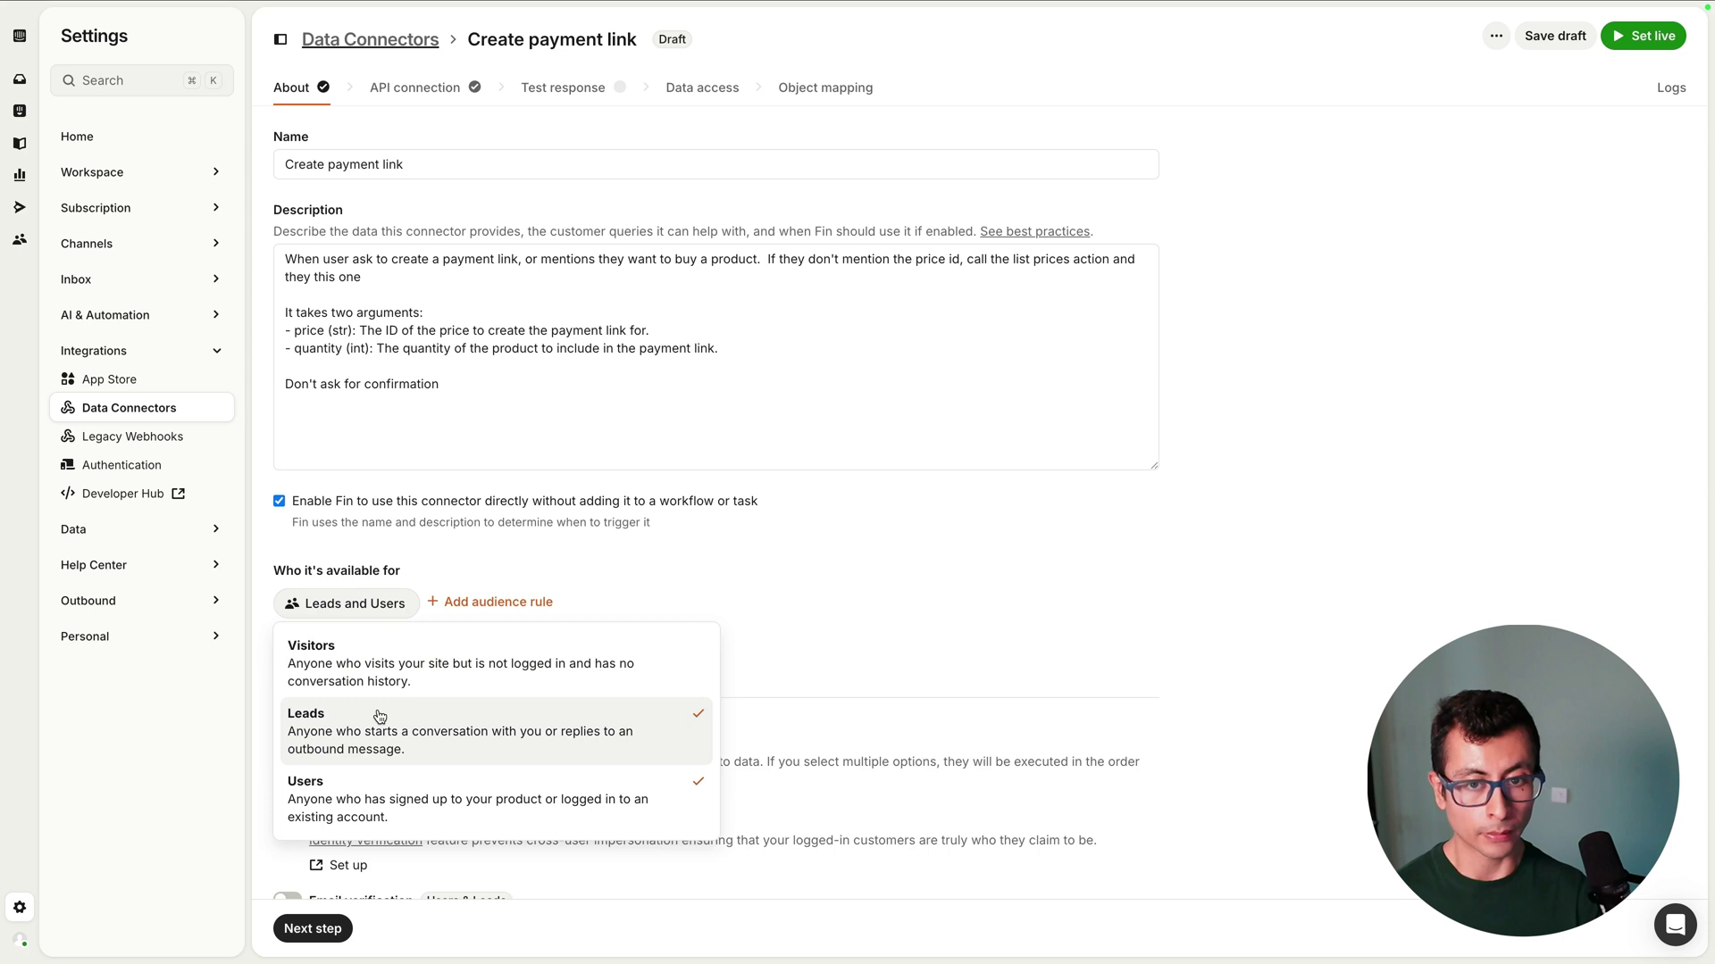
left_click(1293, 507)
left_click(1641, 36)
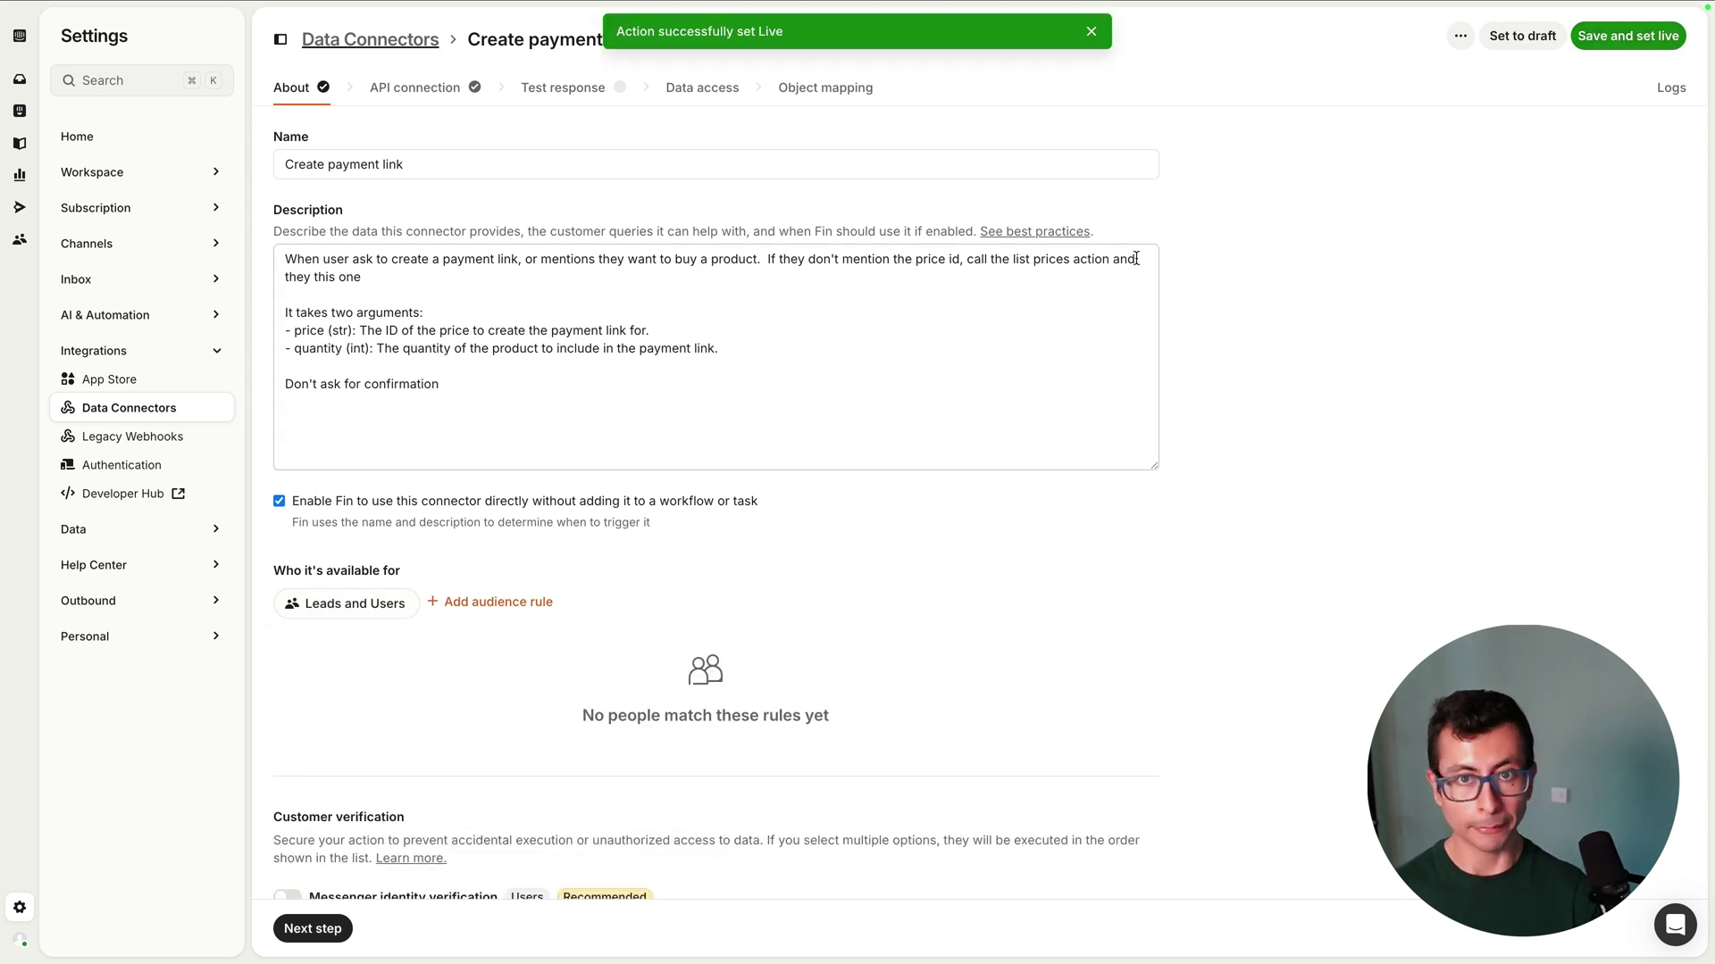
left_click(420, 41)
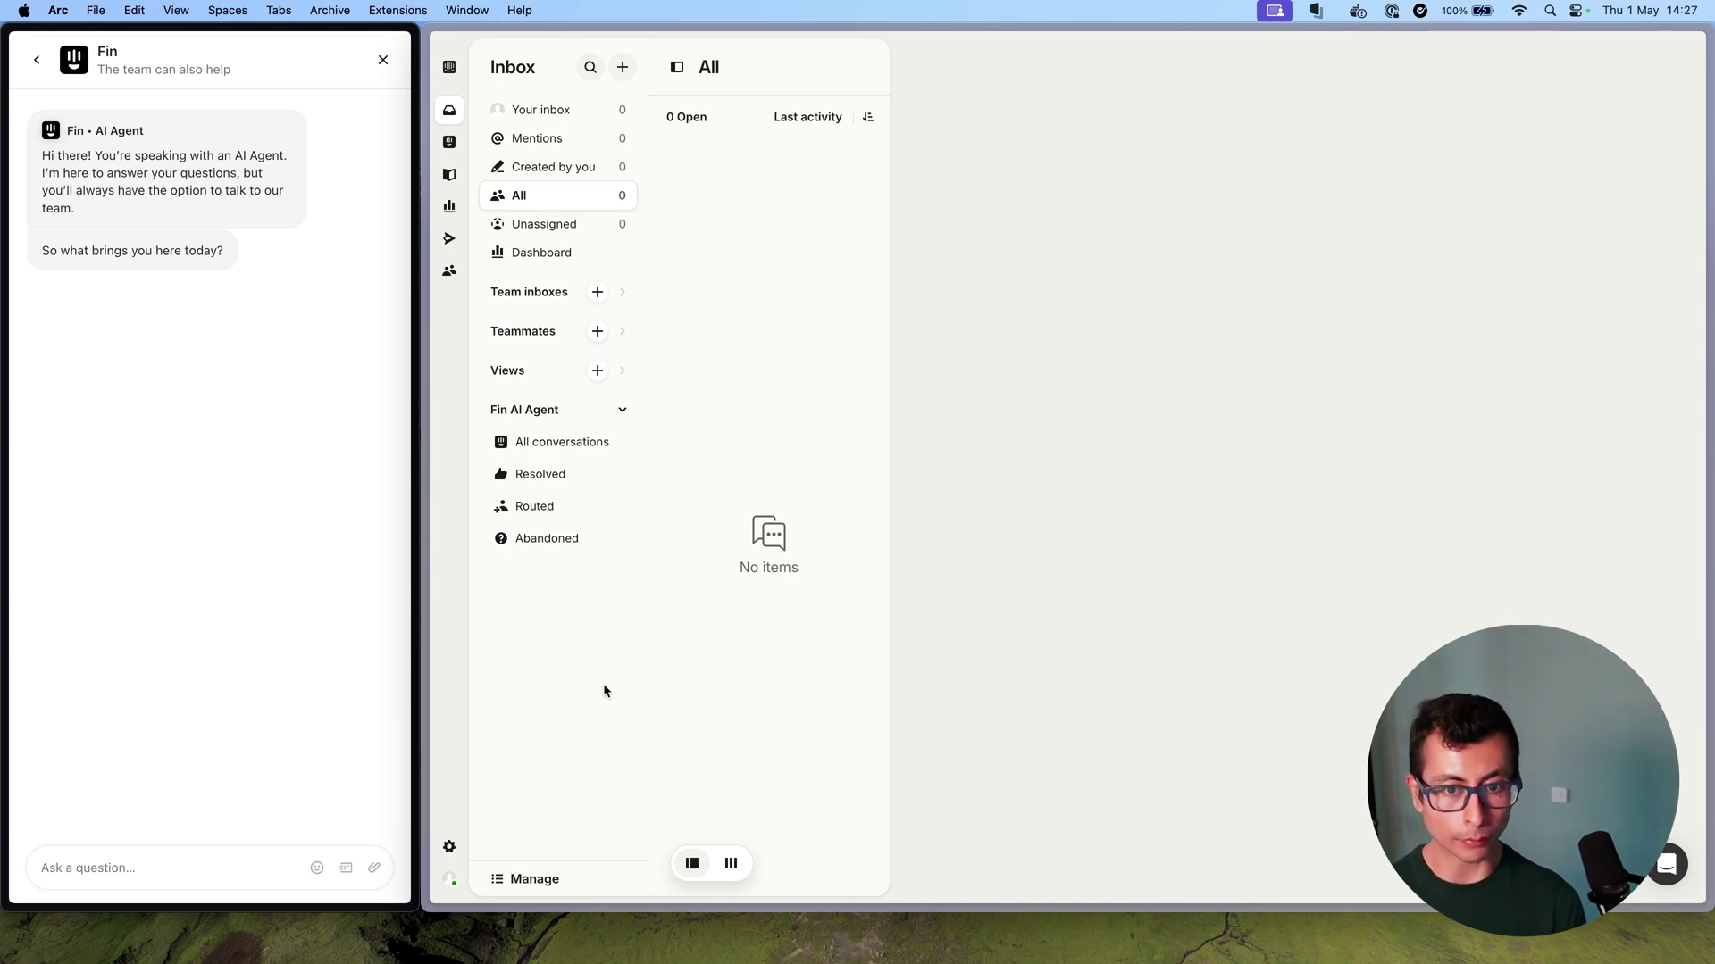
Send Fin the pasted question asking which plan includes "Chat with your data" and its price.
left_click(85, 869)
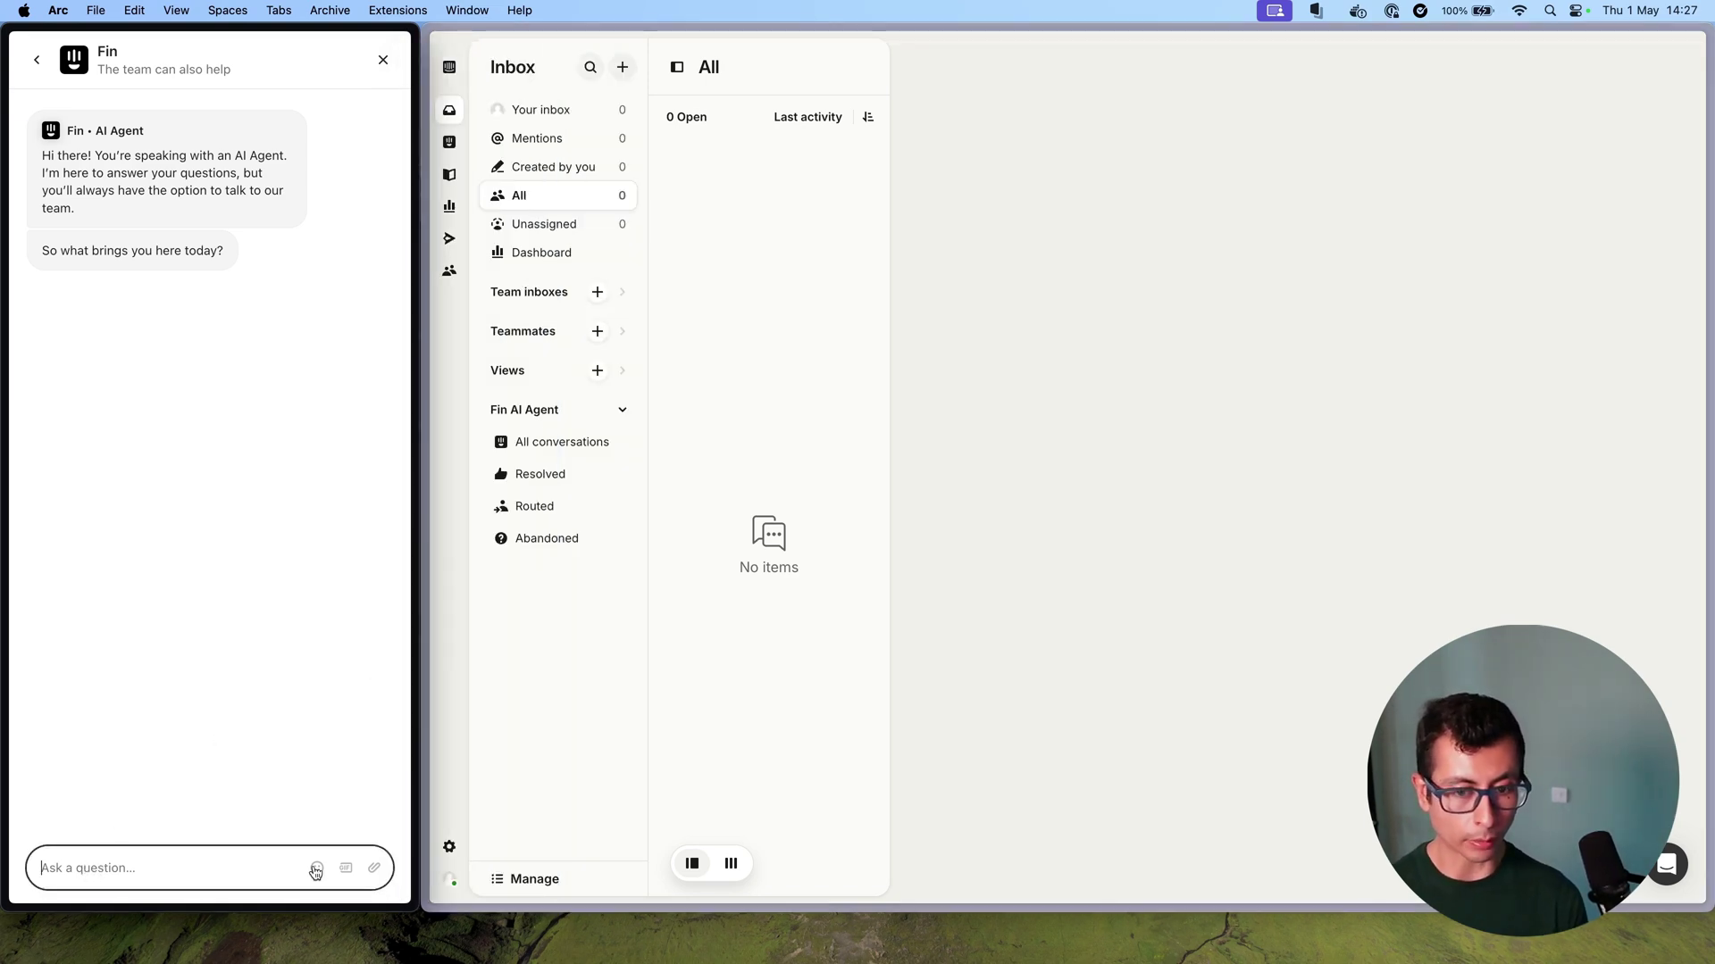
type("Hey I saw you’ve released a new AI feature called \"Chat with your data\". What plan is that on and how much does it cost?")
key("Return")
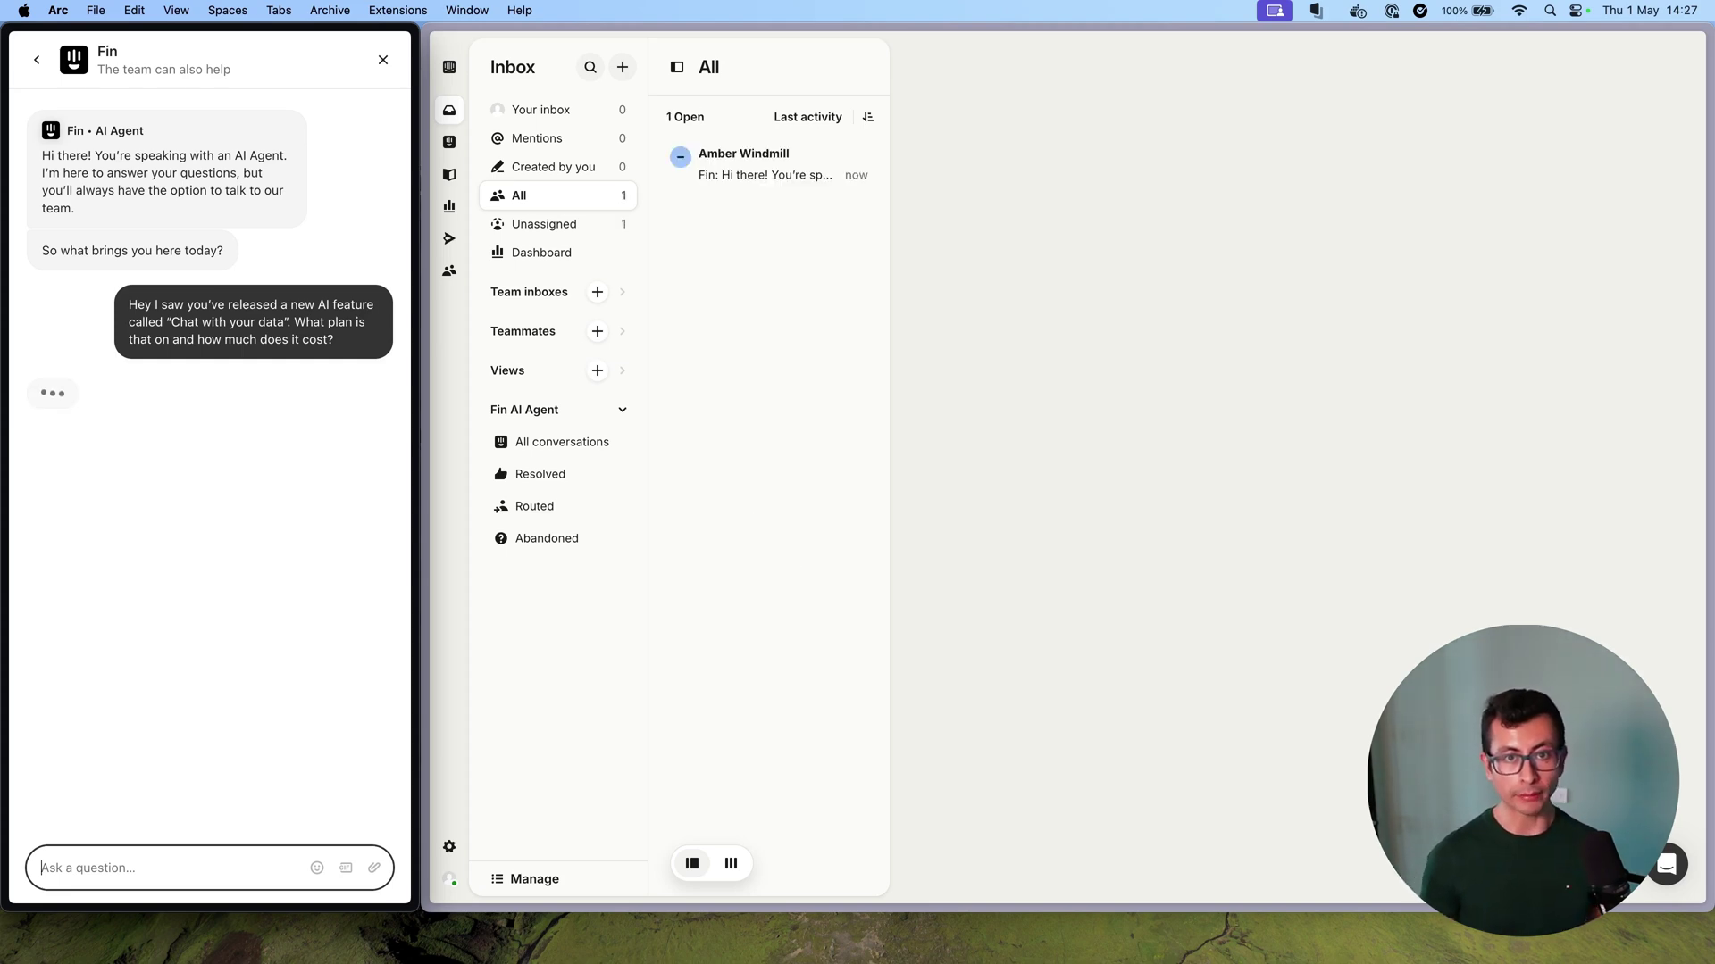
Open the new Inbox conversation and view Fin's answer: Examply Cloud Advanced at 30 EUR monthly.
left_click(744, 171)
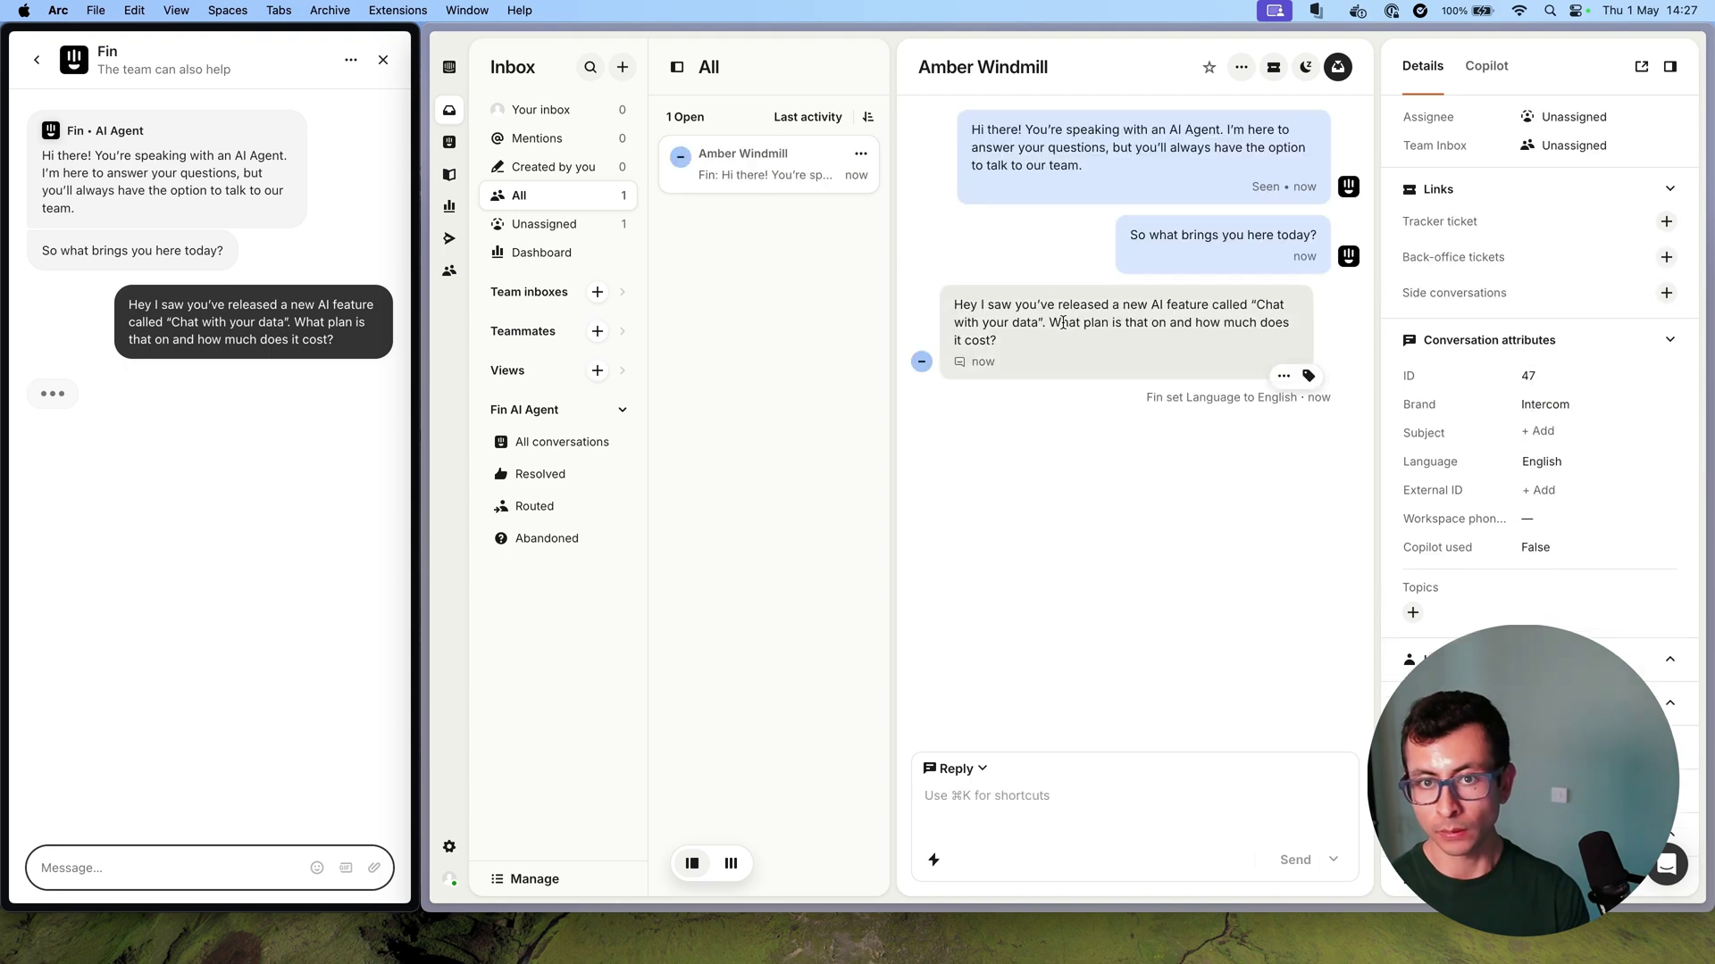
mouse_move(1136, 285)
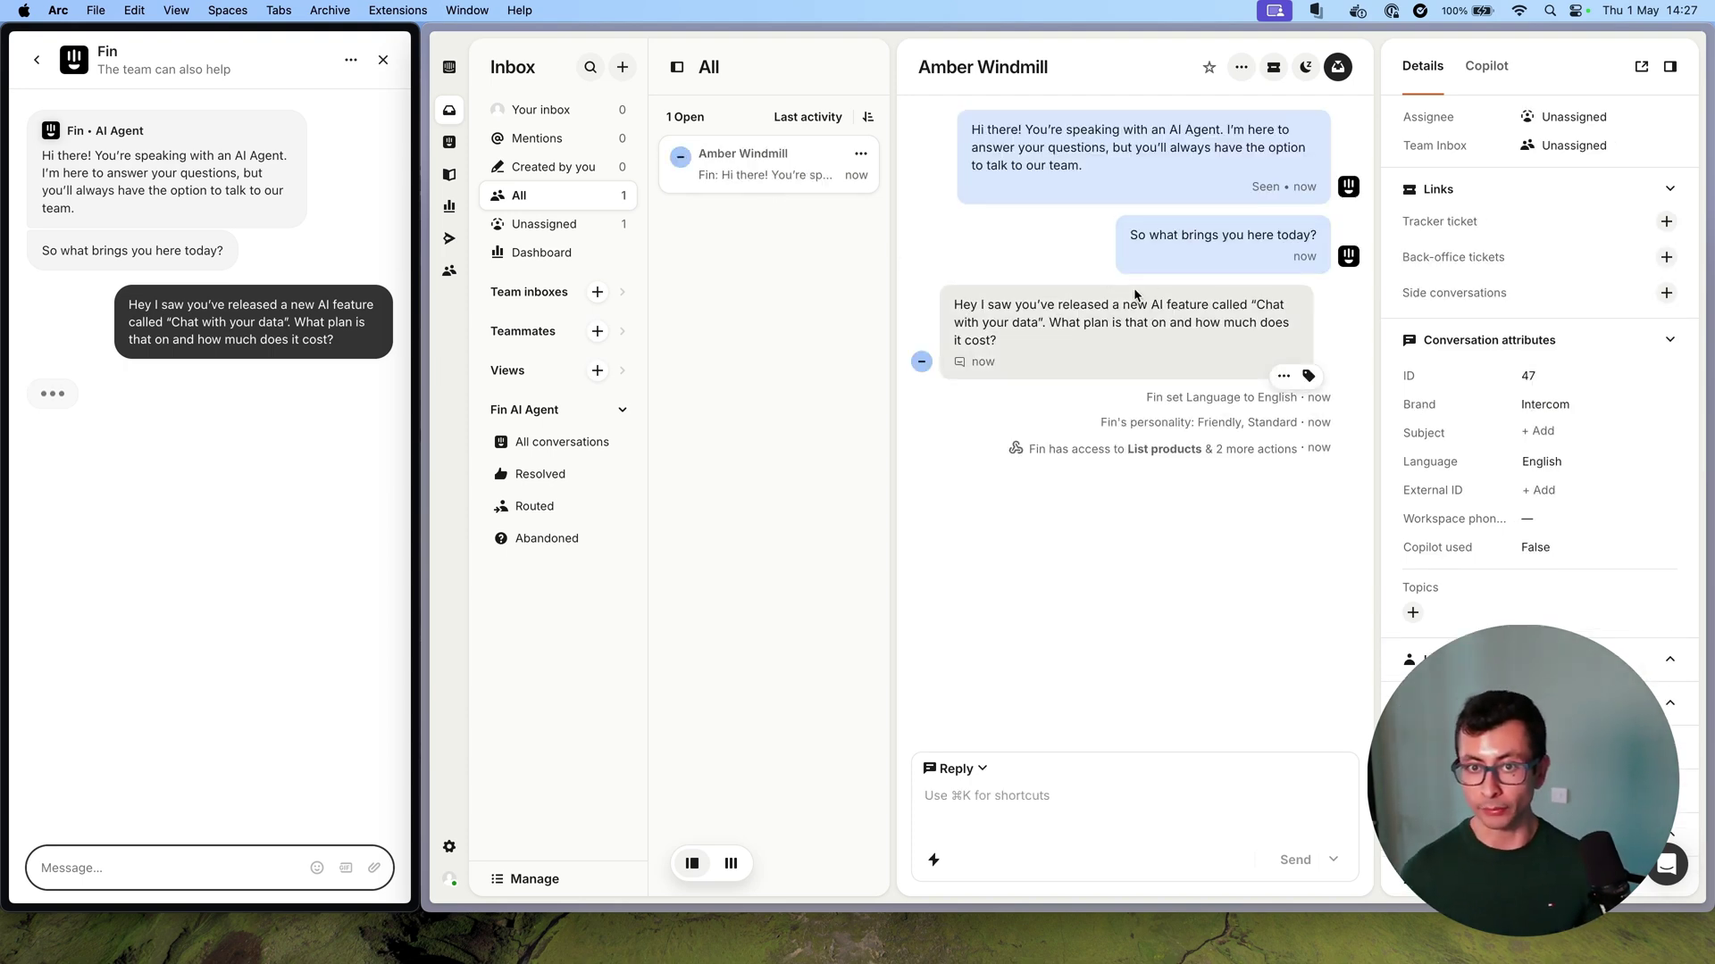
mouse_move(1157, 449)
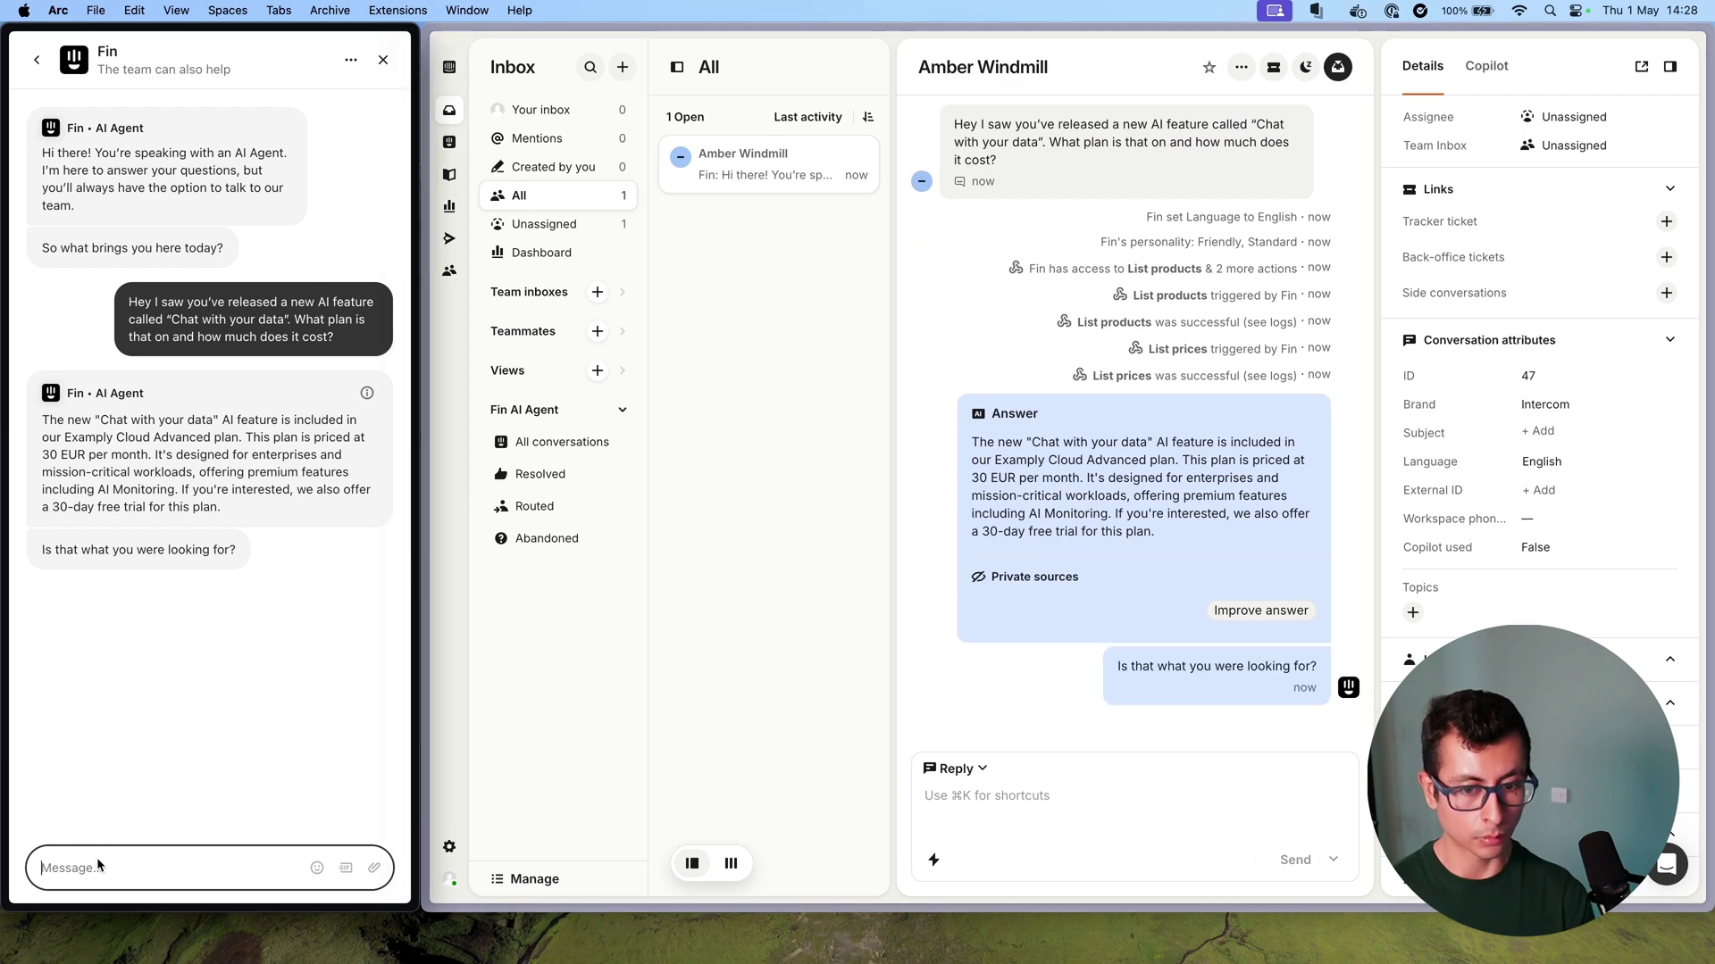
Reply "yes, I would like to buy one" to Fin in the Messenger.
type("yes, I would")
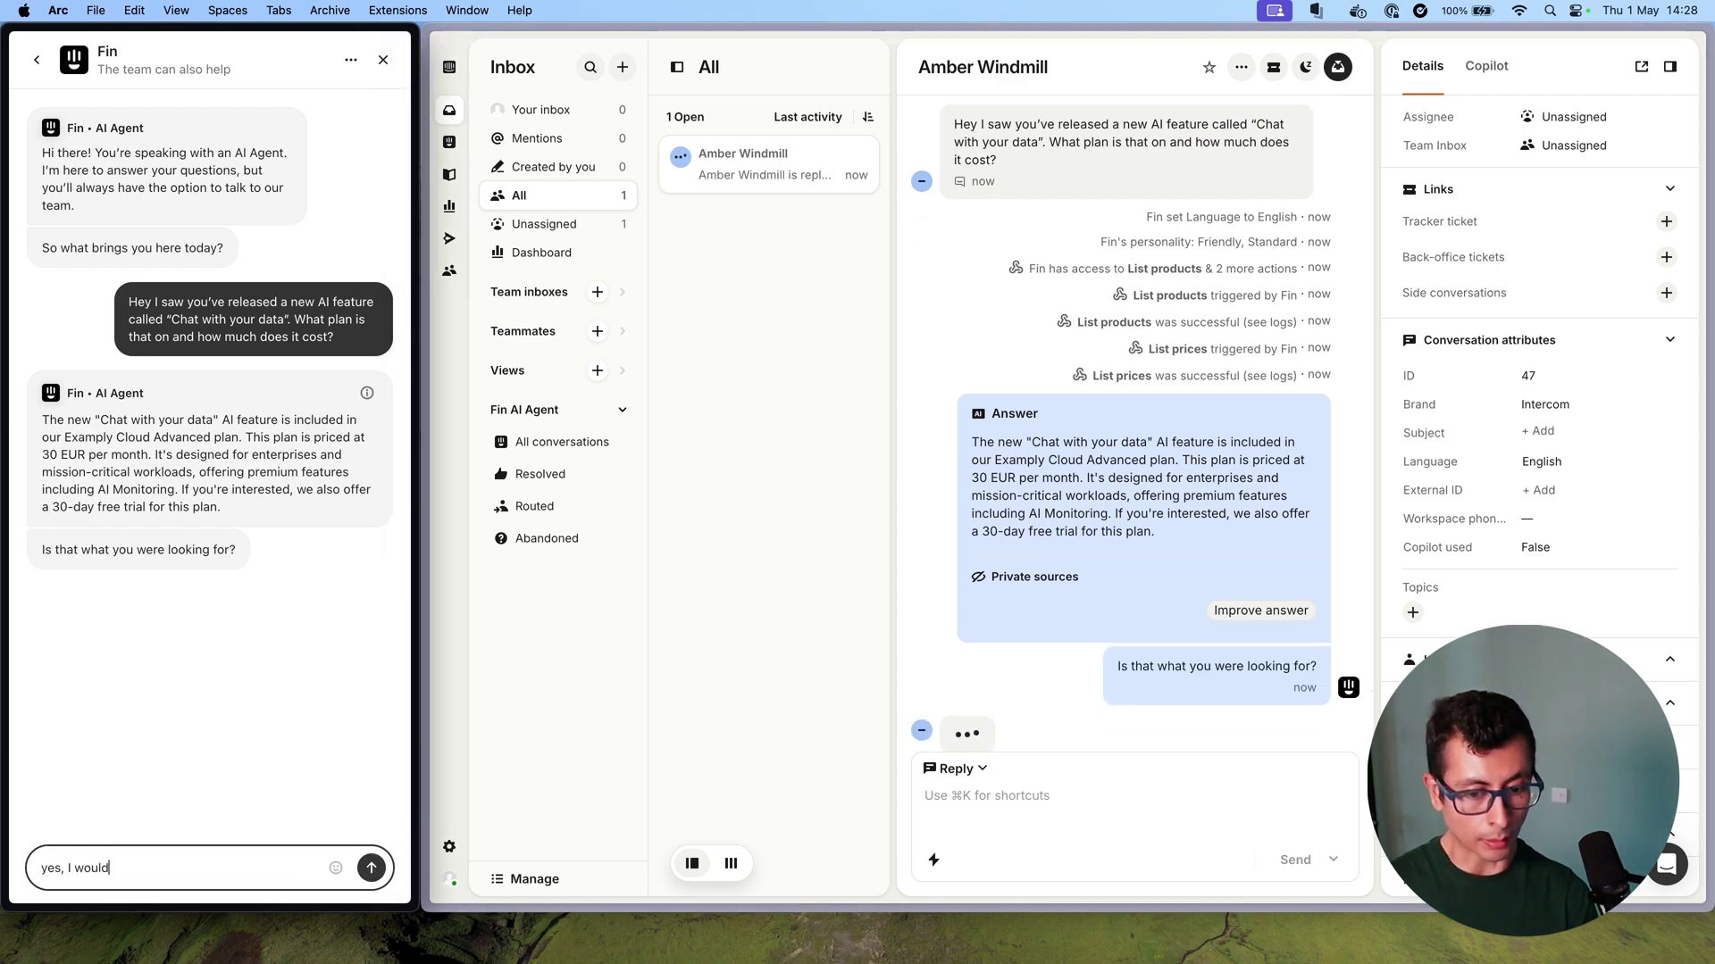
type(" like to bu")
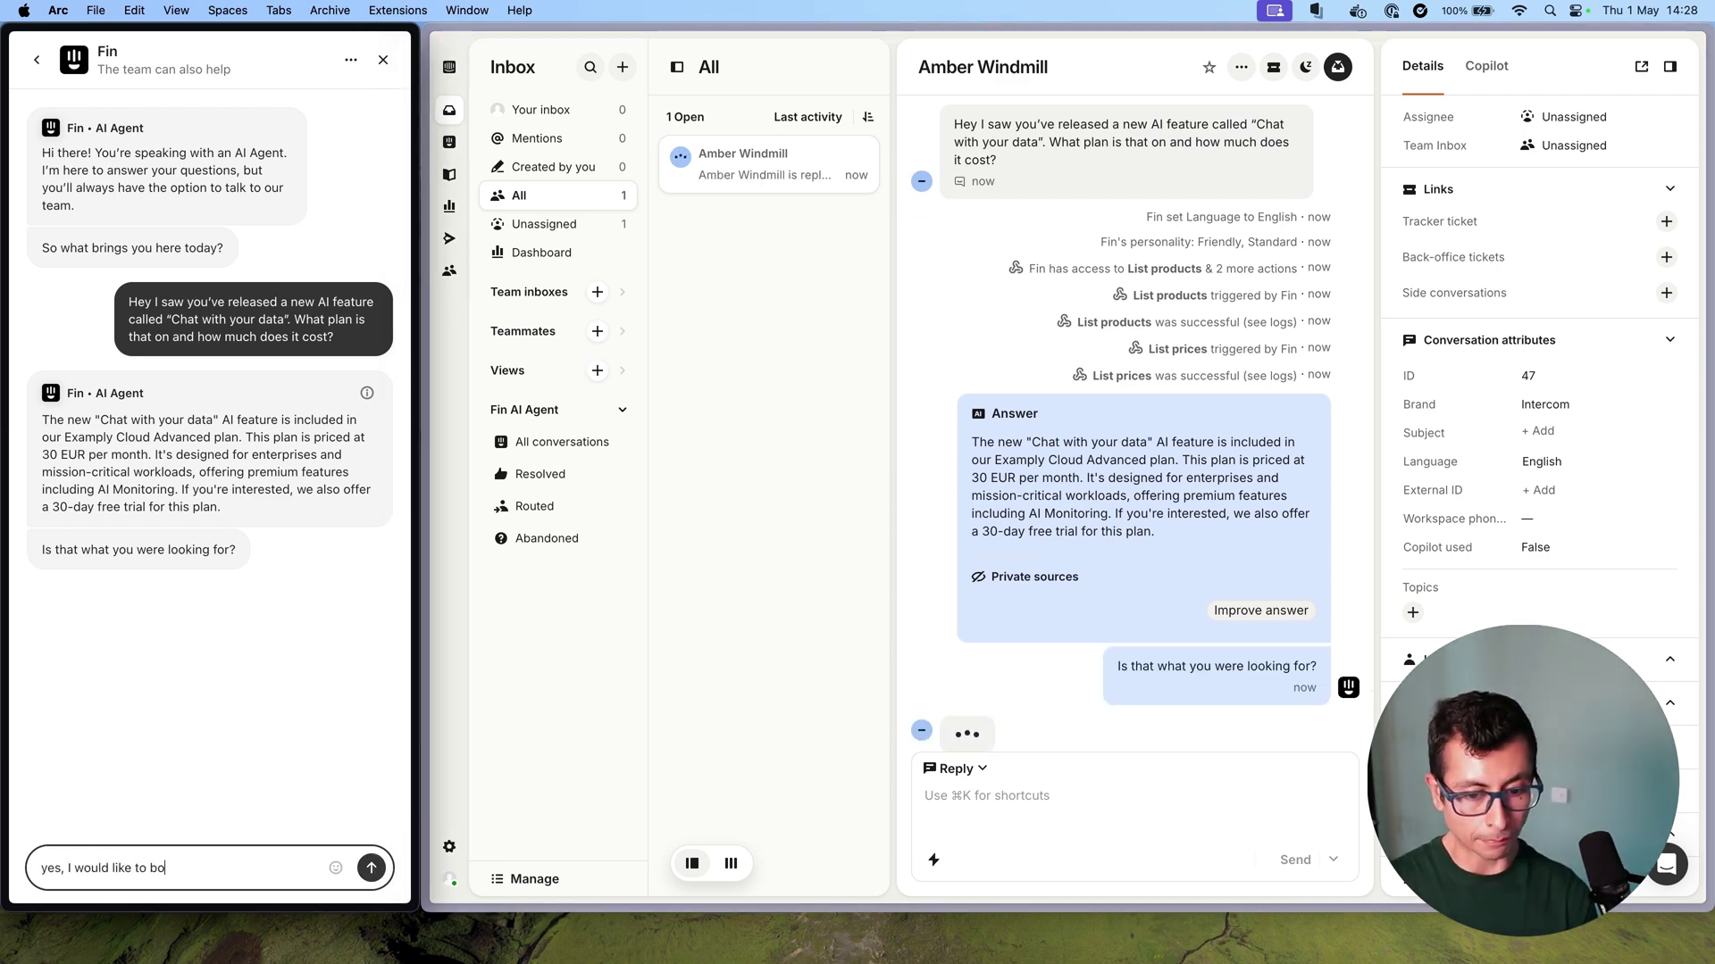
type("y one")
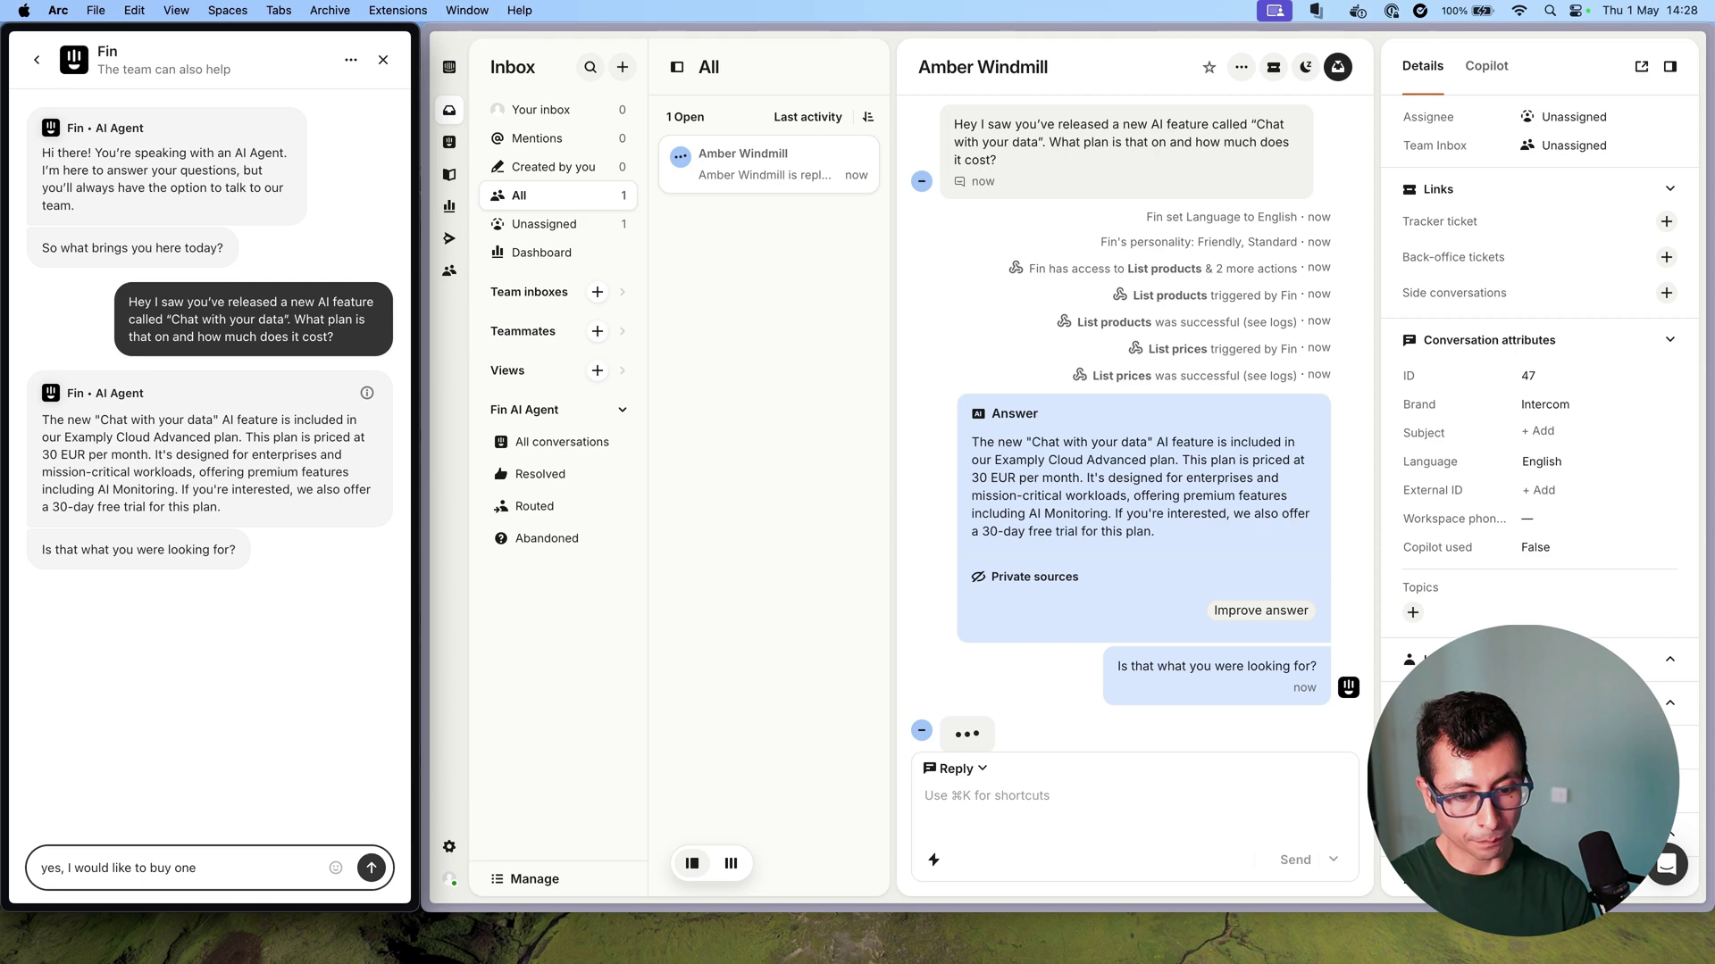
key("Return")
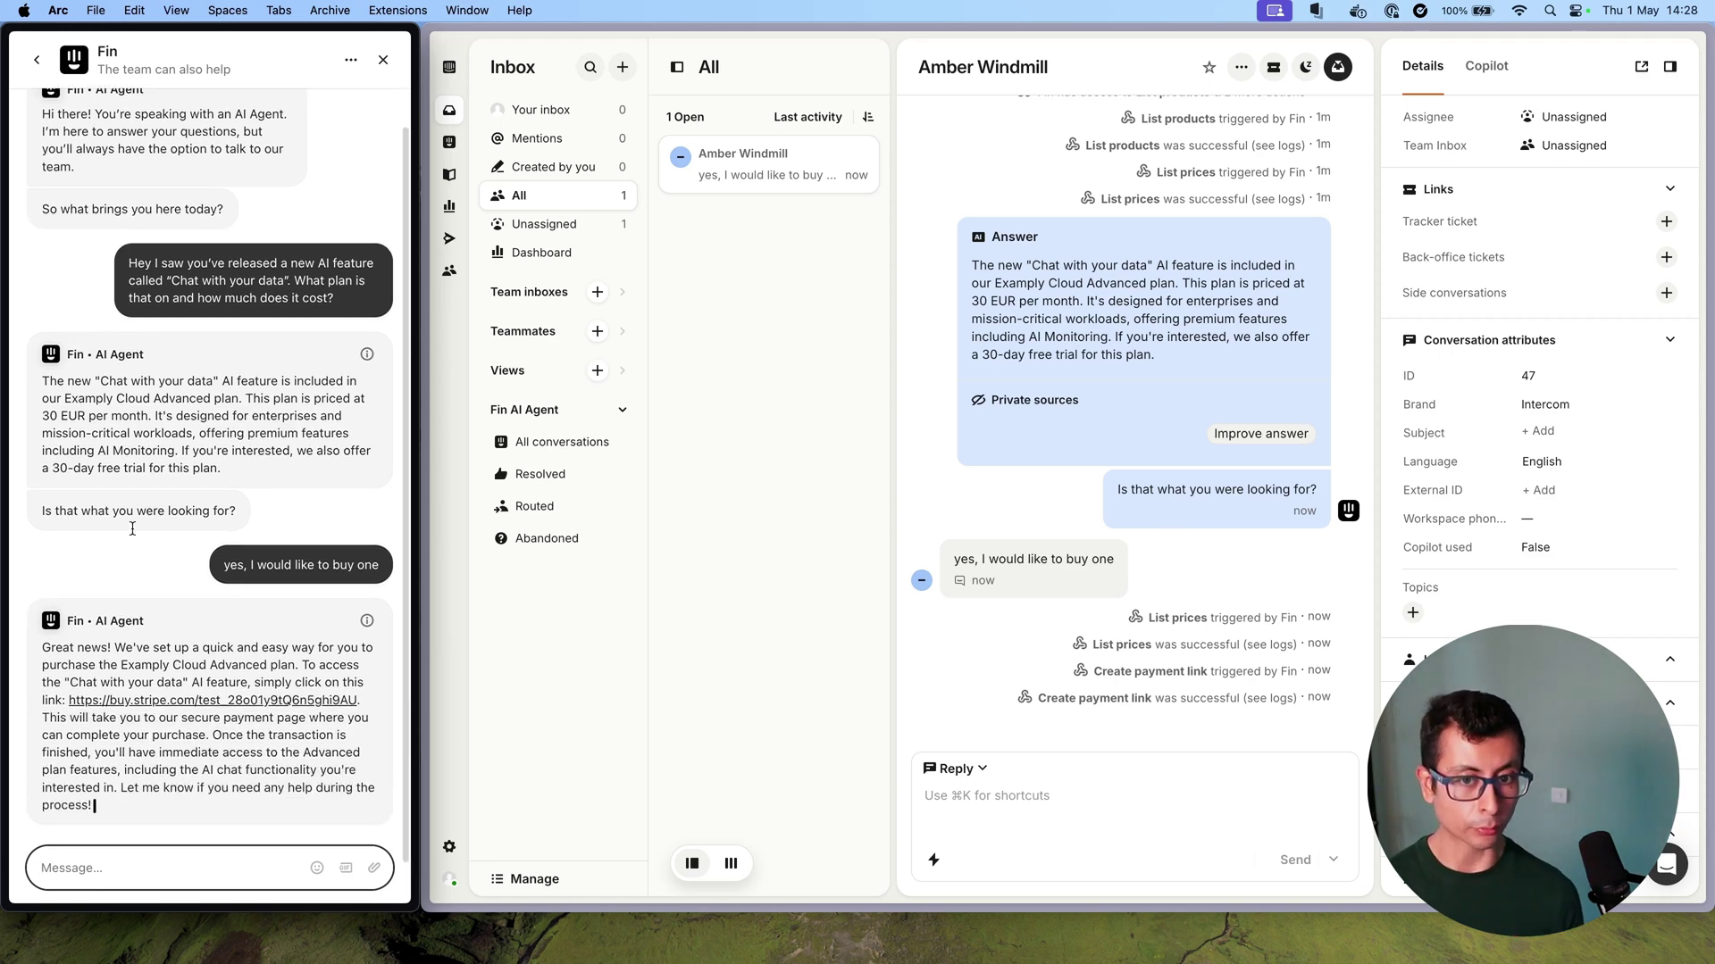
Open the Stripe payment link from Fin's reply to view the checkout.
left_click(152, 688)
left_click(137, 699)
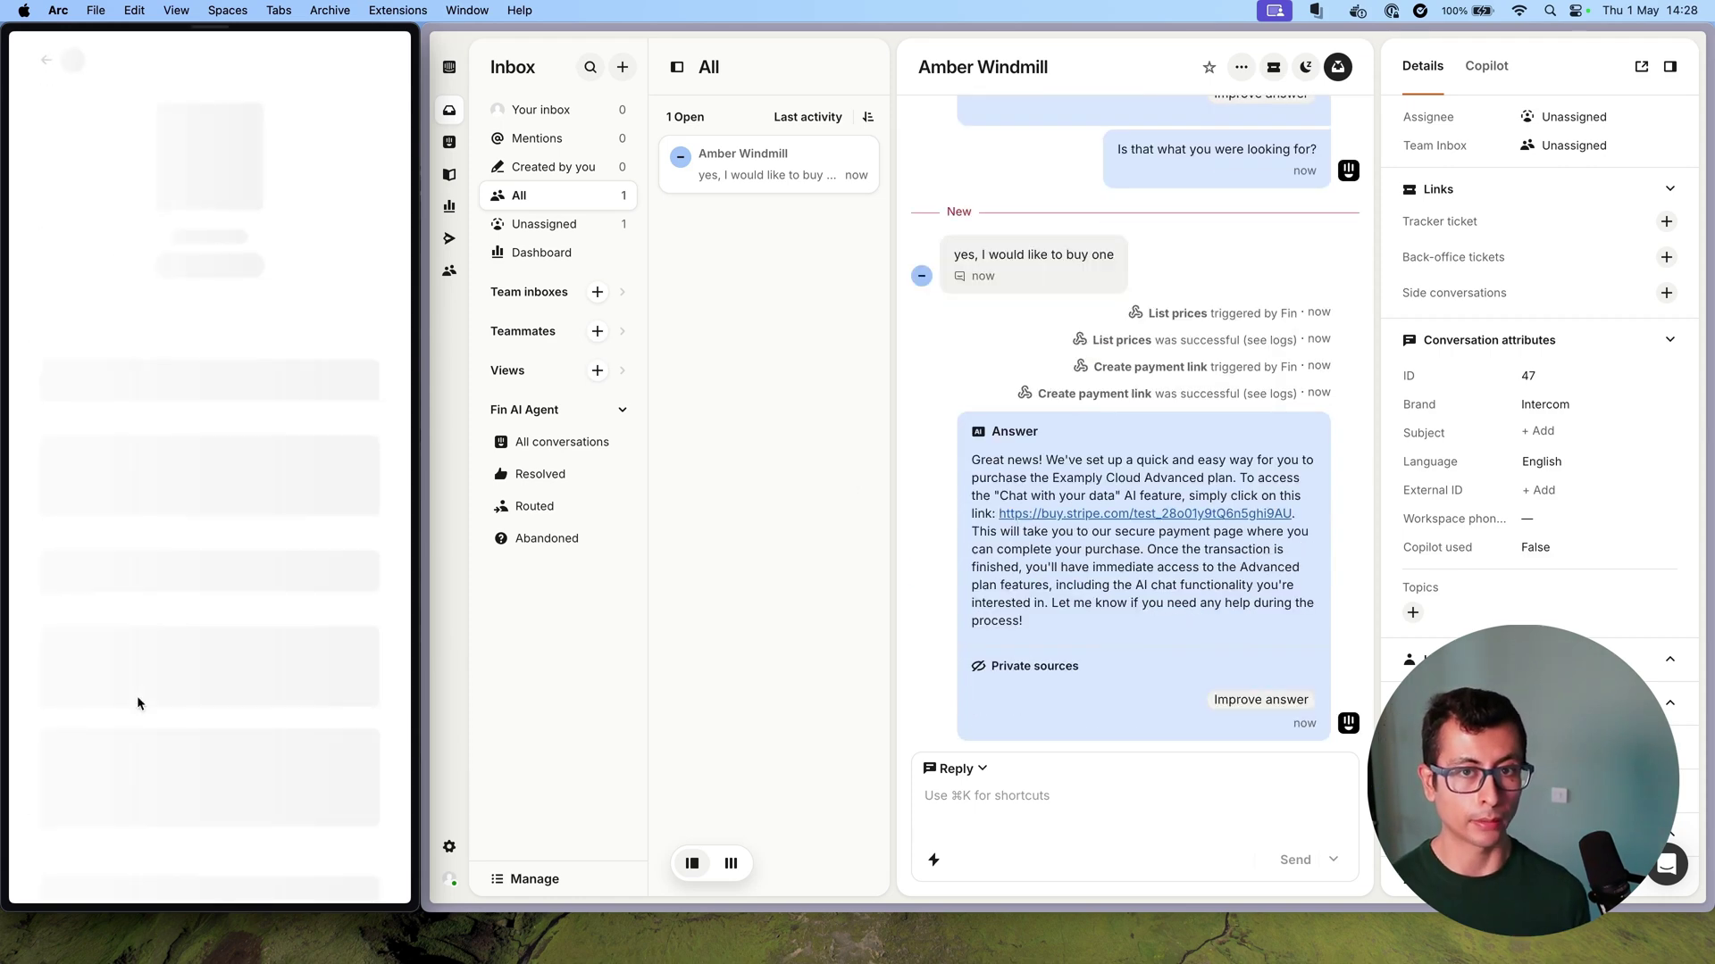